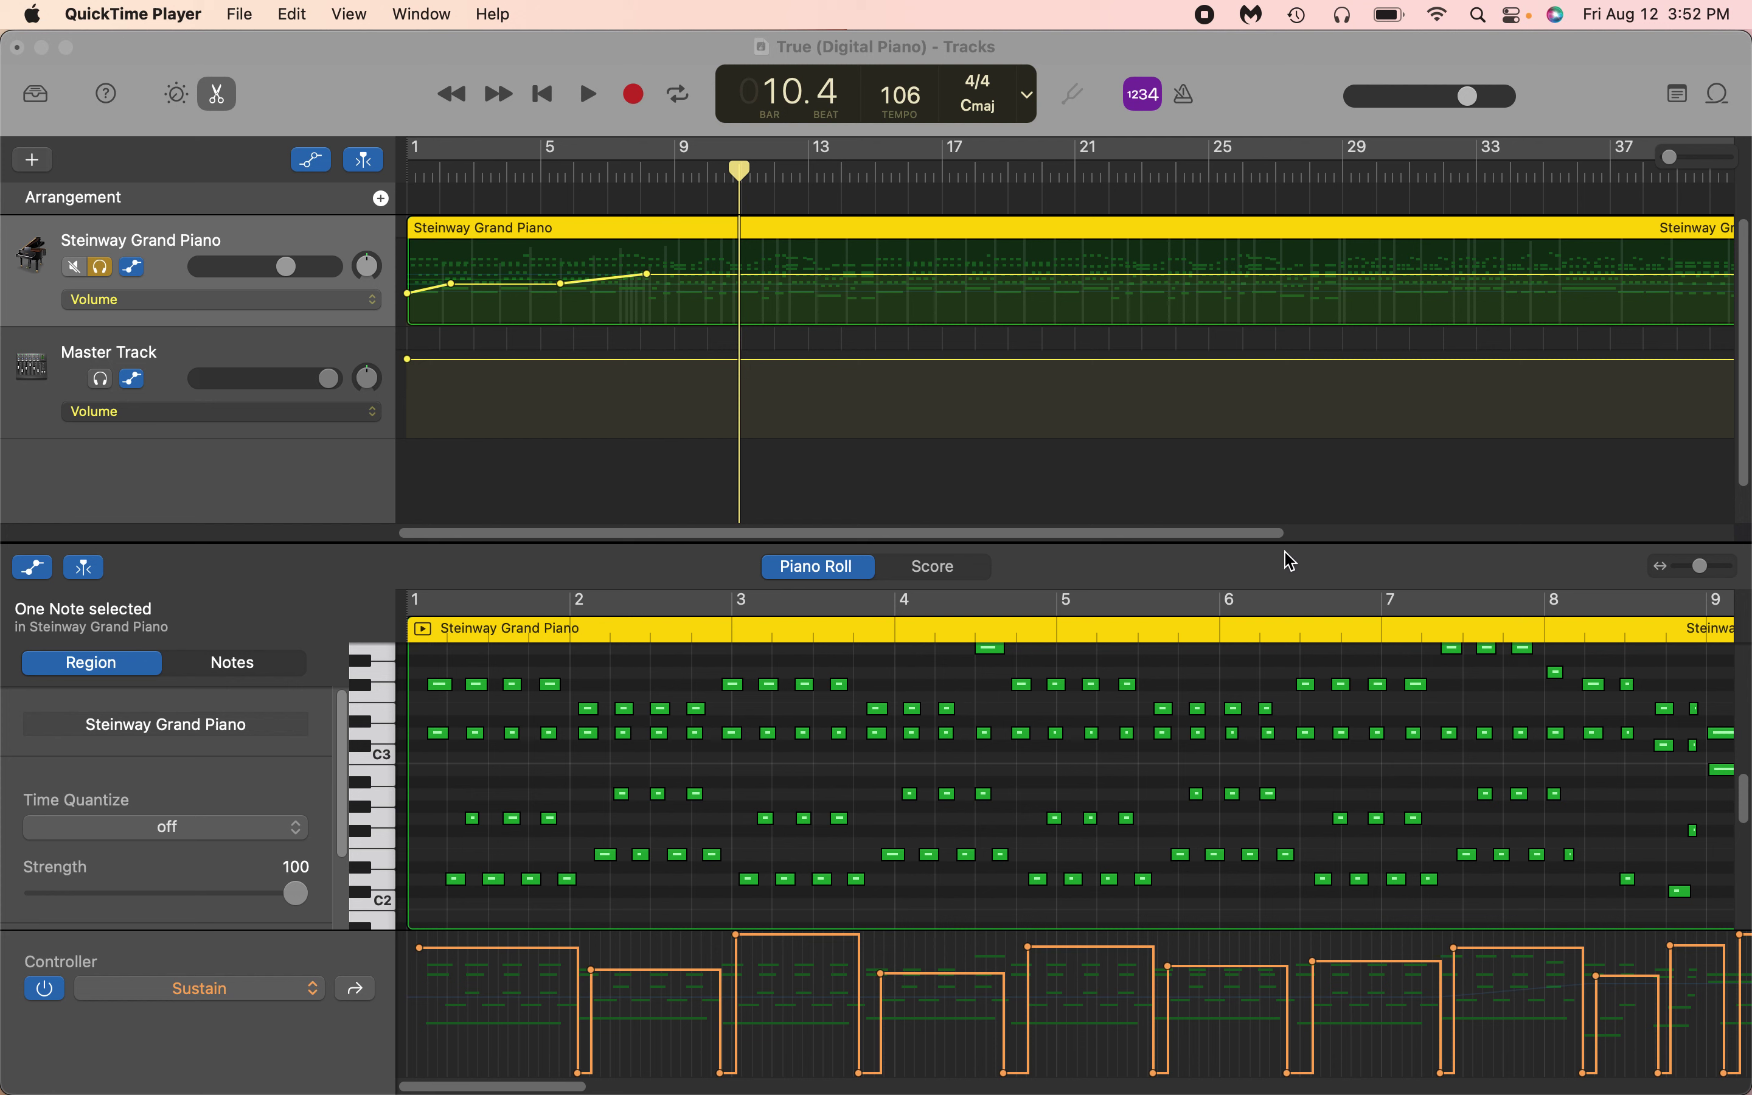
- Bring GarageBand forward, return the playhead to the song start, and start playback
{"action": "left_click", "coordinate": [574, 1086]}
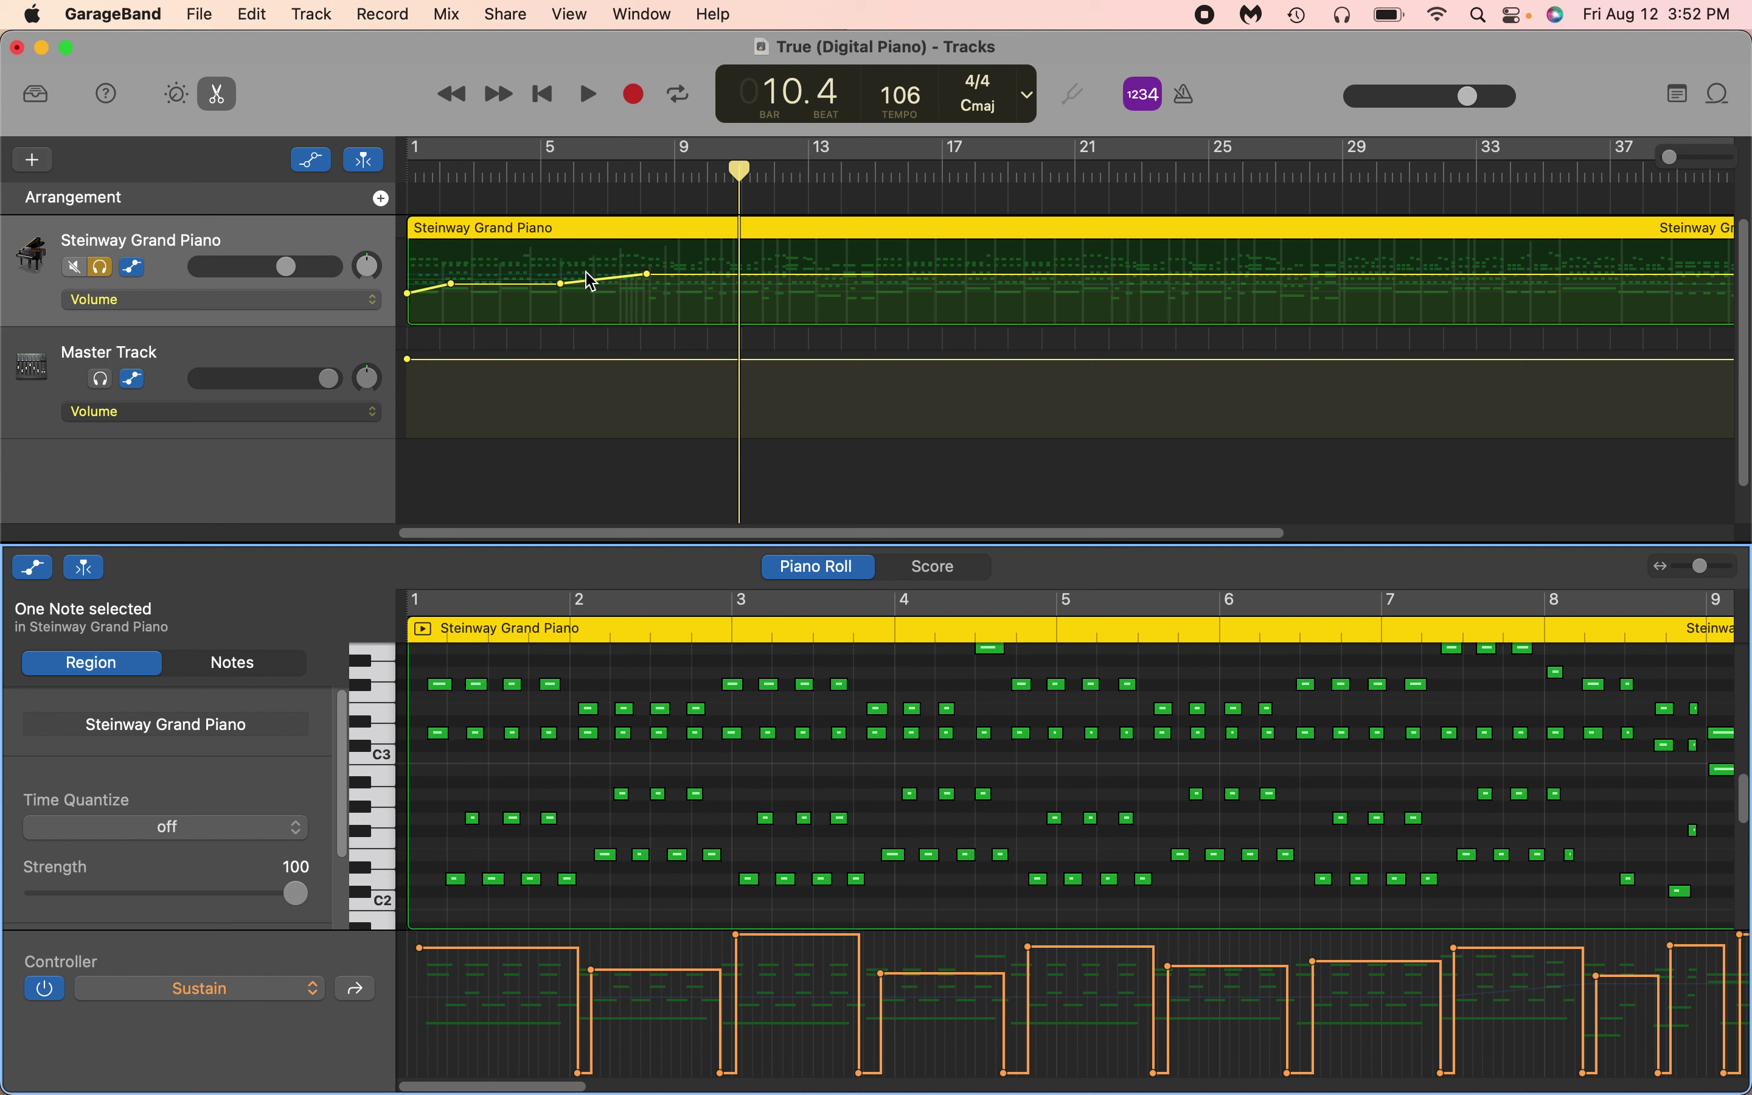
{"action": "key", "text": "comma"}
{"action": "key", "text": "comma"}
{"action": "key", "text": "comma"}
{"action": "key", "text": "comma"}
{"action": "key", "text": "comma"}
{"action": "key", "text": "comma"}
{"action": "key", "text": "comma"}
{"action": "key", "text": "comma"}
{"action": "key", "text": "comma"}
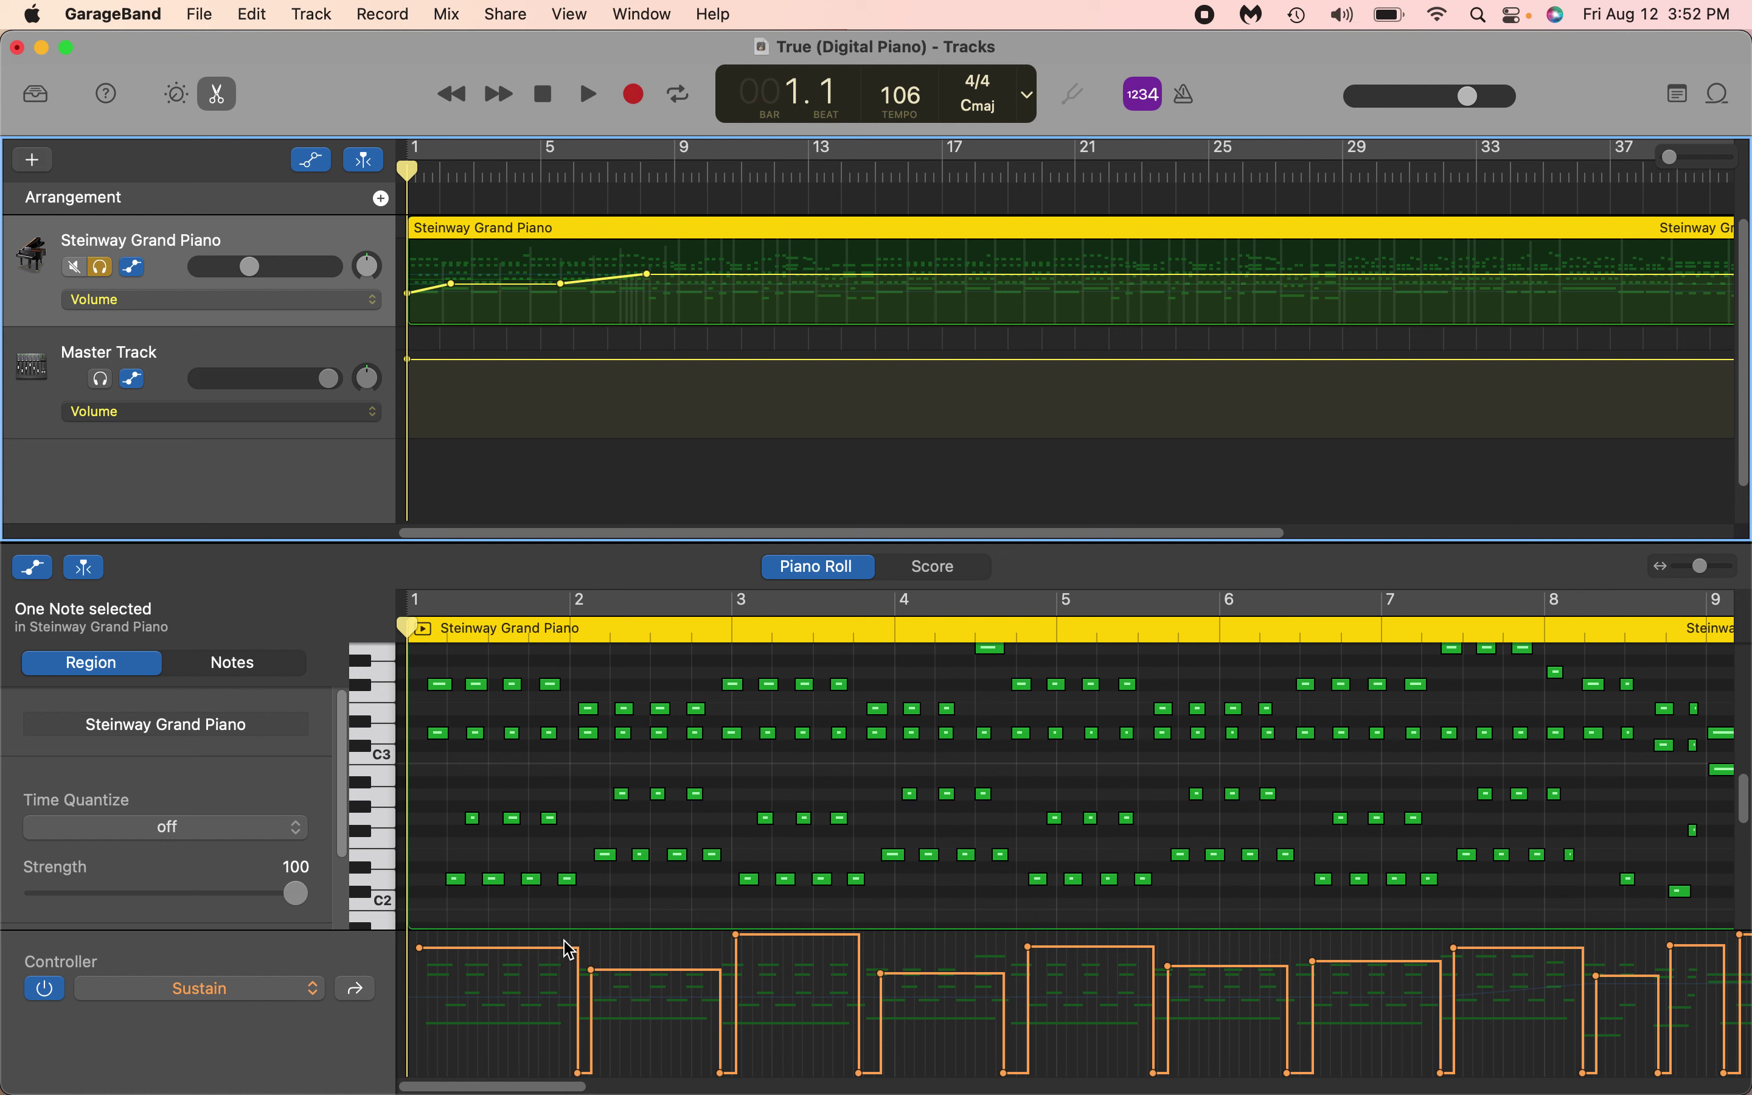
{"action": "key", "text": "space"}
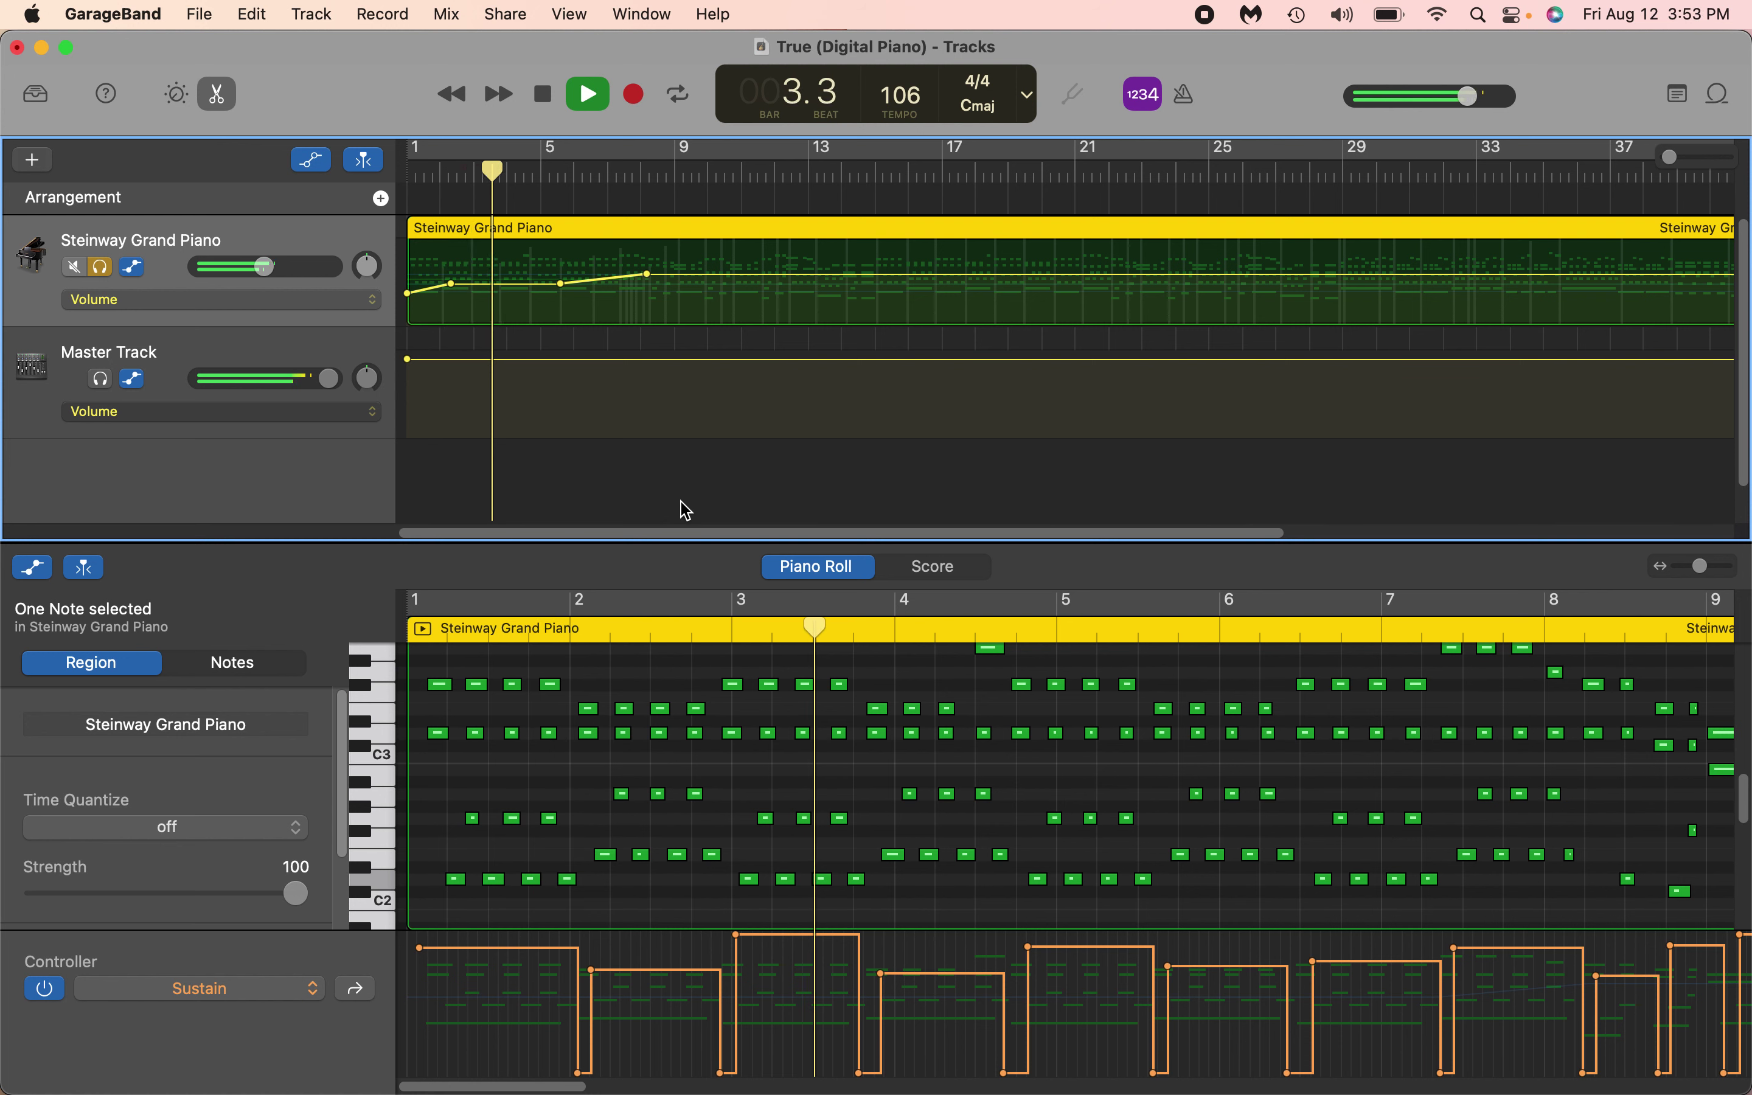
- Stop playback around bar 4
{"action": "key", "text": "space"}
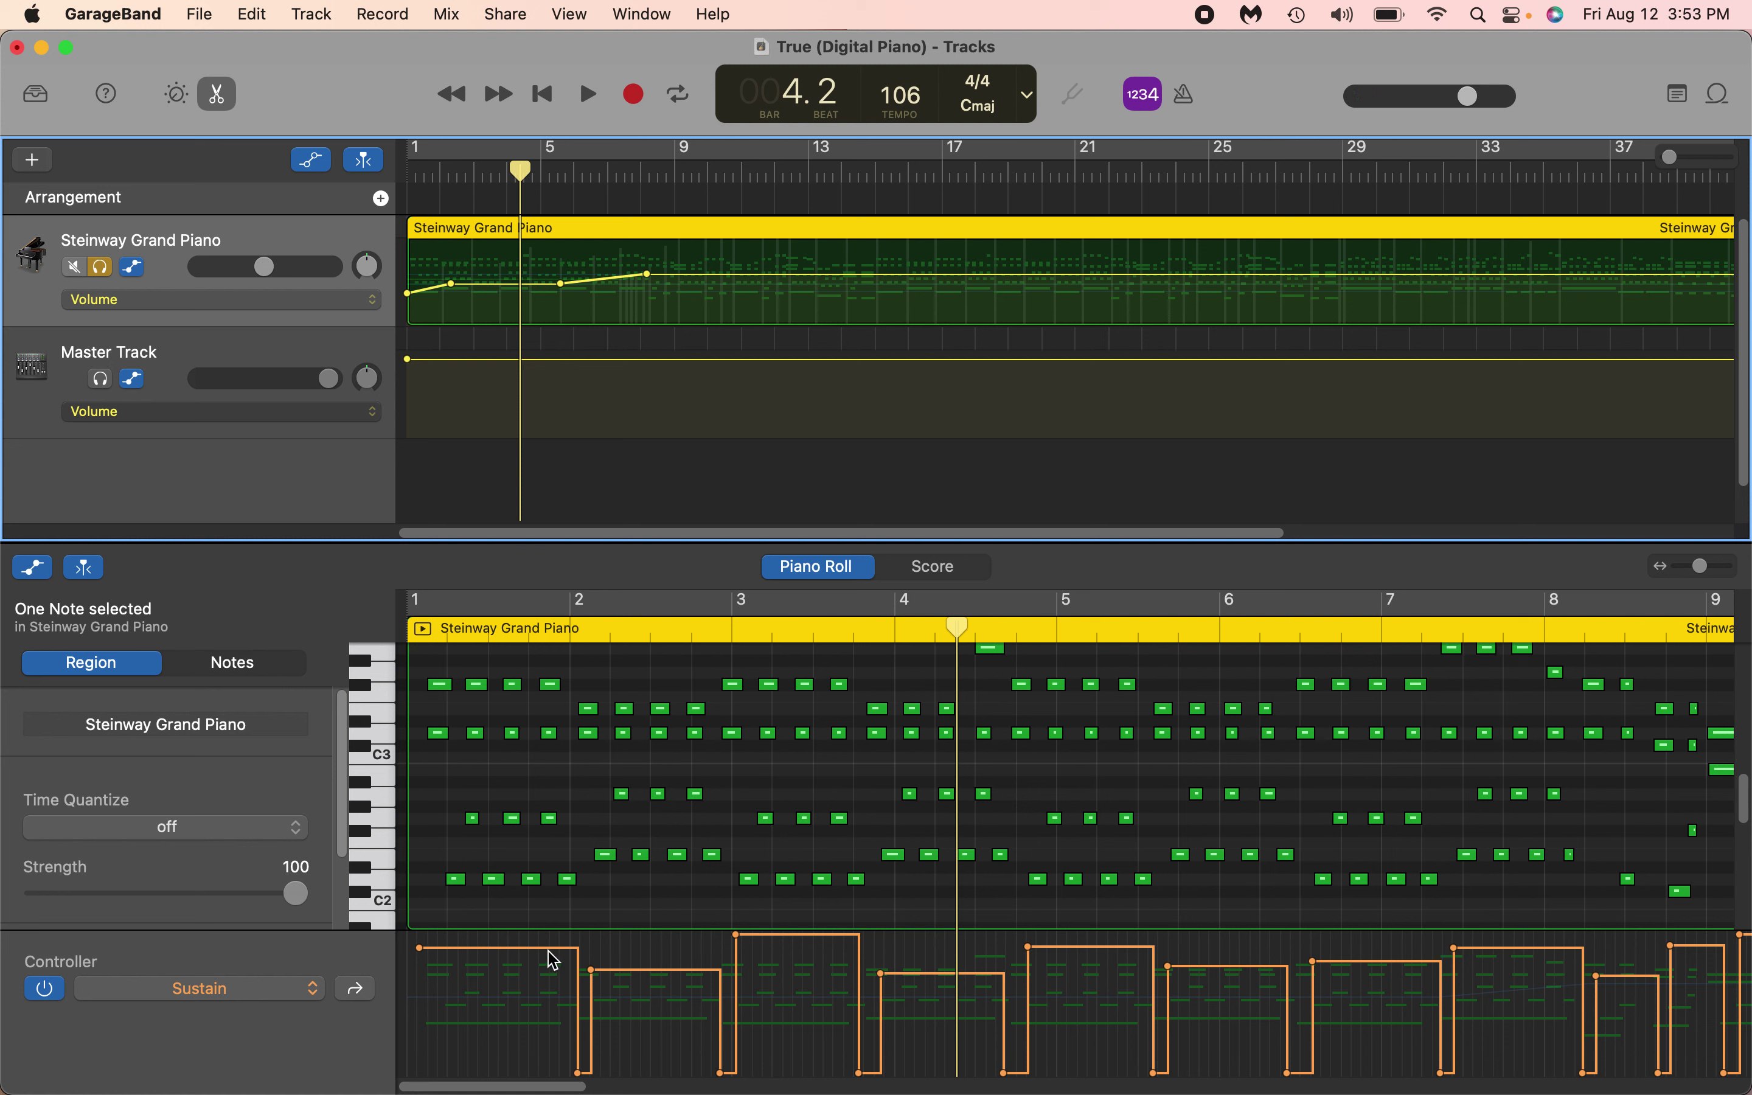
- Nudge the first sustain pedal section slightly higher
{"action": "left_click_drag", "start_coordinate": [554, 960], "coordinate": [634, 993]}
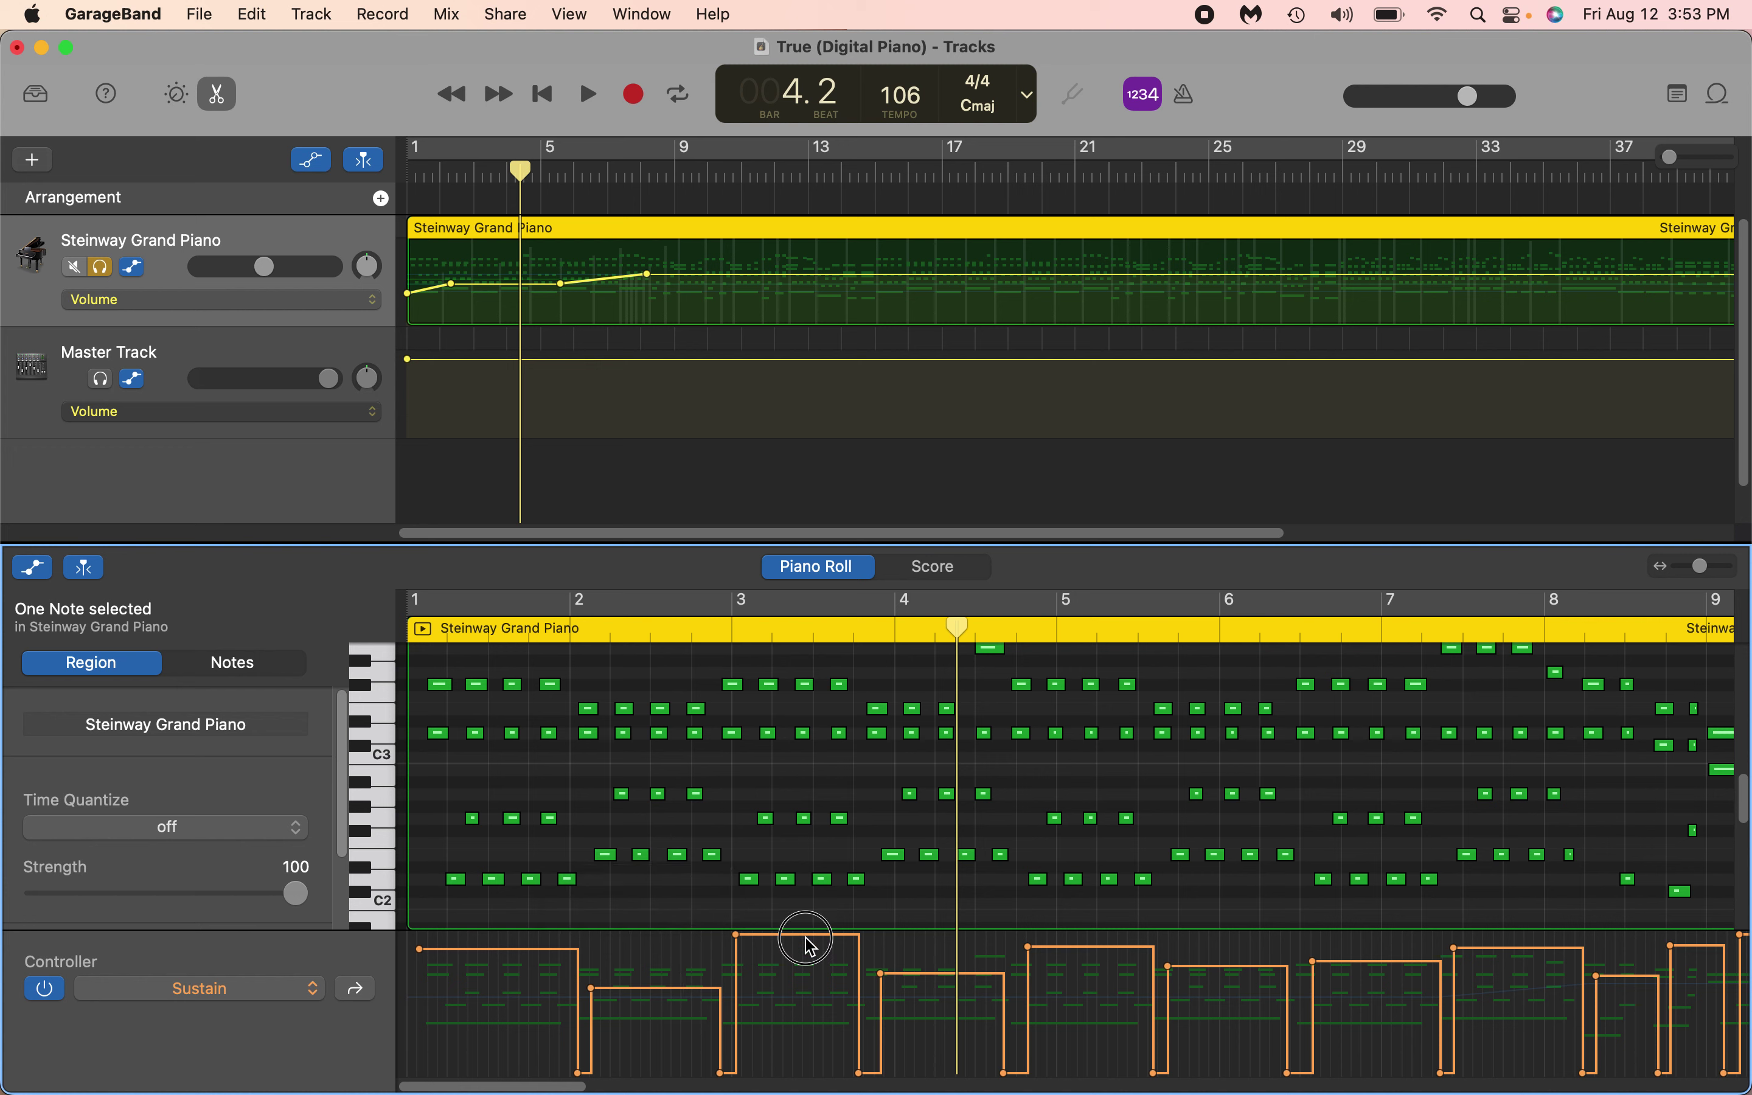
- Raise the fourth sustain section to 126 and adjust the fifth and sixth sections' levels
{"action": "left_click_drag", "start_coordinate": [810, 945], "coordinate": [799, 937]}
{"action": "mouse_move", "coordinate": [926, 974]}
{"action": "left_mouse_down"}
{"action": "mouse_move", "coordinate": [937, 931]}
{"action": "mouse_move", "coordinate": [938, 992]}
{"action": "left_mouse_up"}
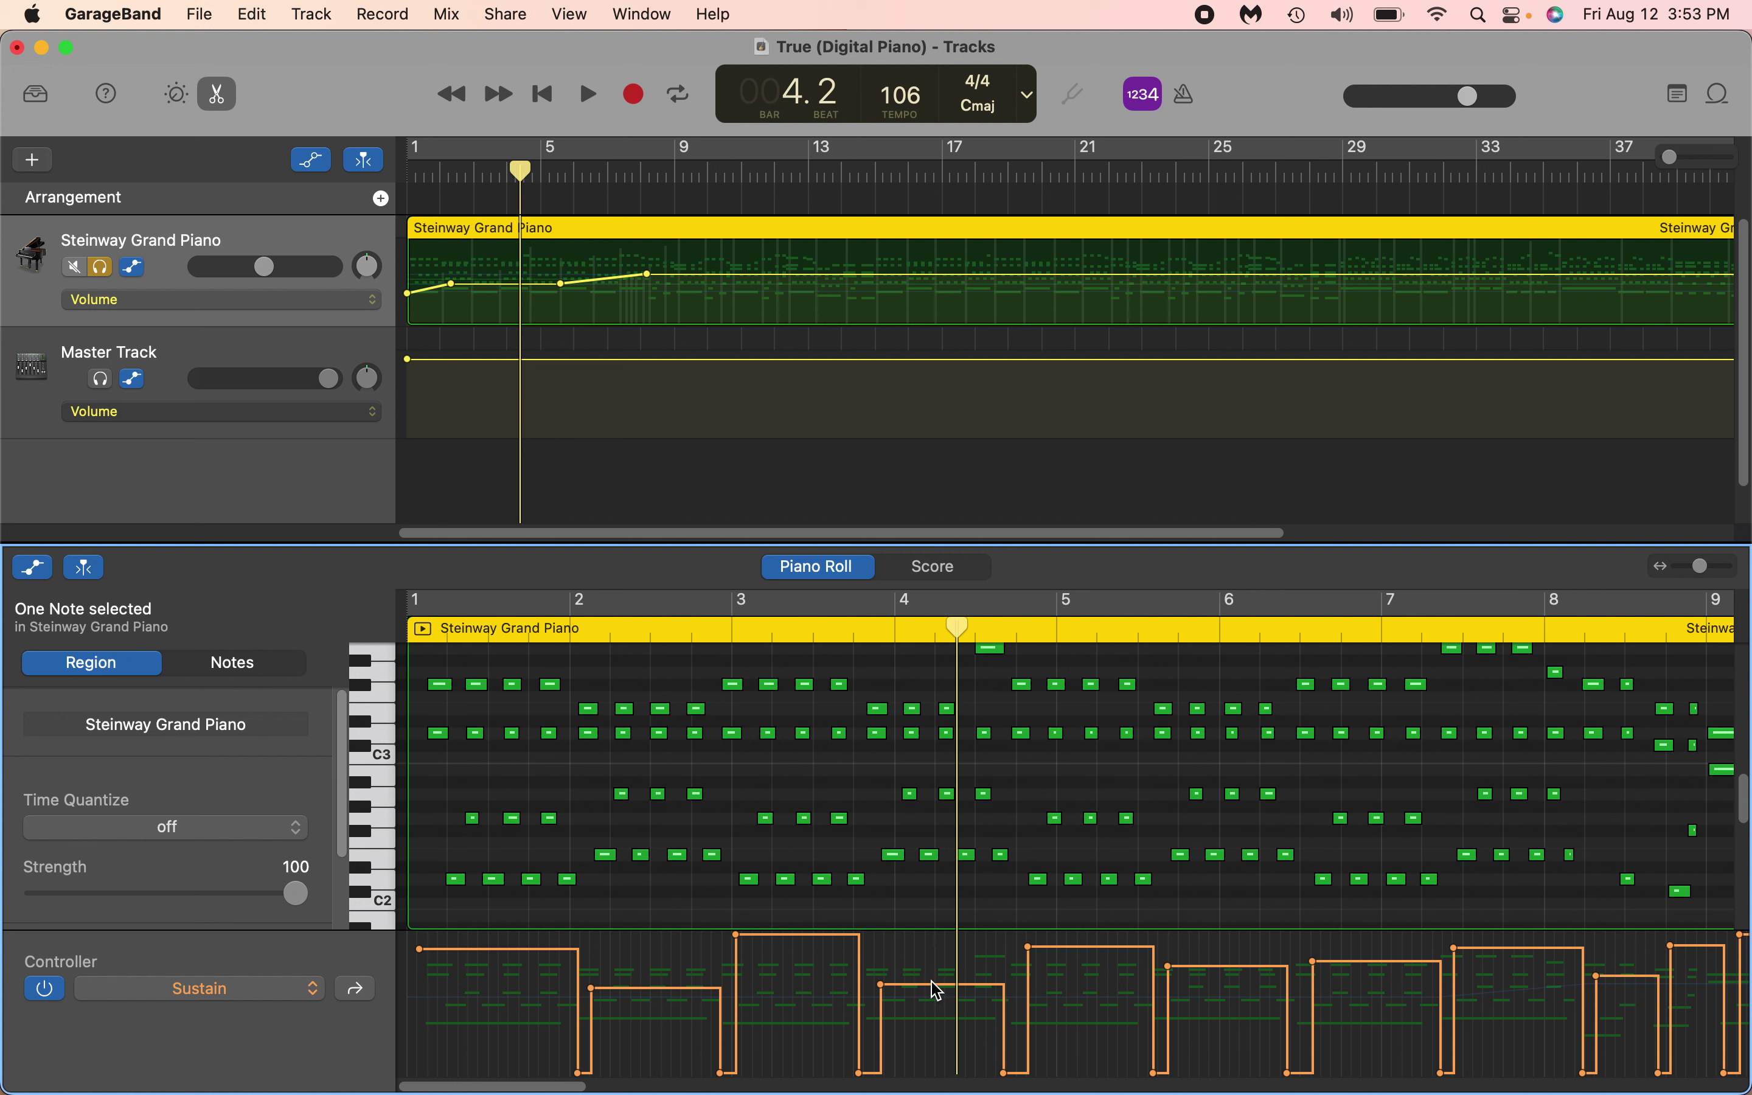
{"action": "left_click_drag", "start_coordinate": [1092, 958], "coordinate": [1090, 948]}
{"action": "left_click_drag", "start_coordinate": [1245, 969], "coordinate": [1246, 974]}
- Reshape the sustain steps around bars 7 and 8 to about 92 and 99
{"action": "left_click_drag", "start_coordinate": [1398, 968], "coordinate": [1395, 954]}
{"action": "left_click_drag", "start_coordinate": [1520, 949], "coordinate": [1518, 985]}
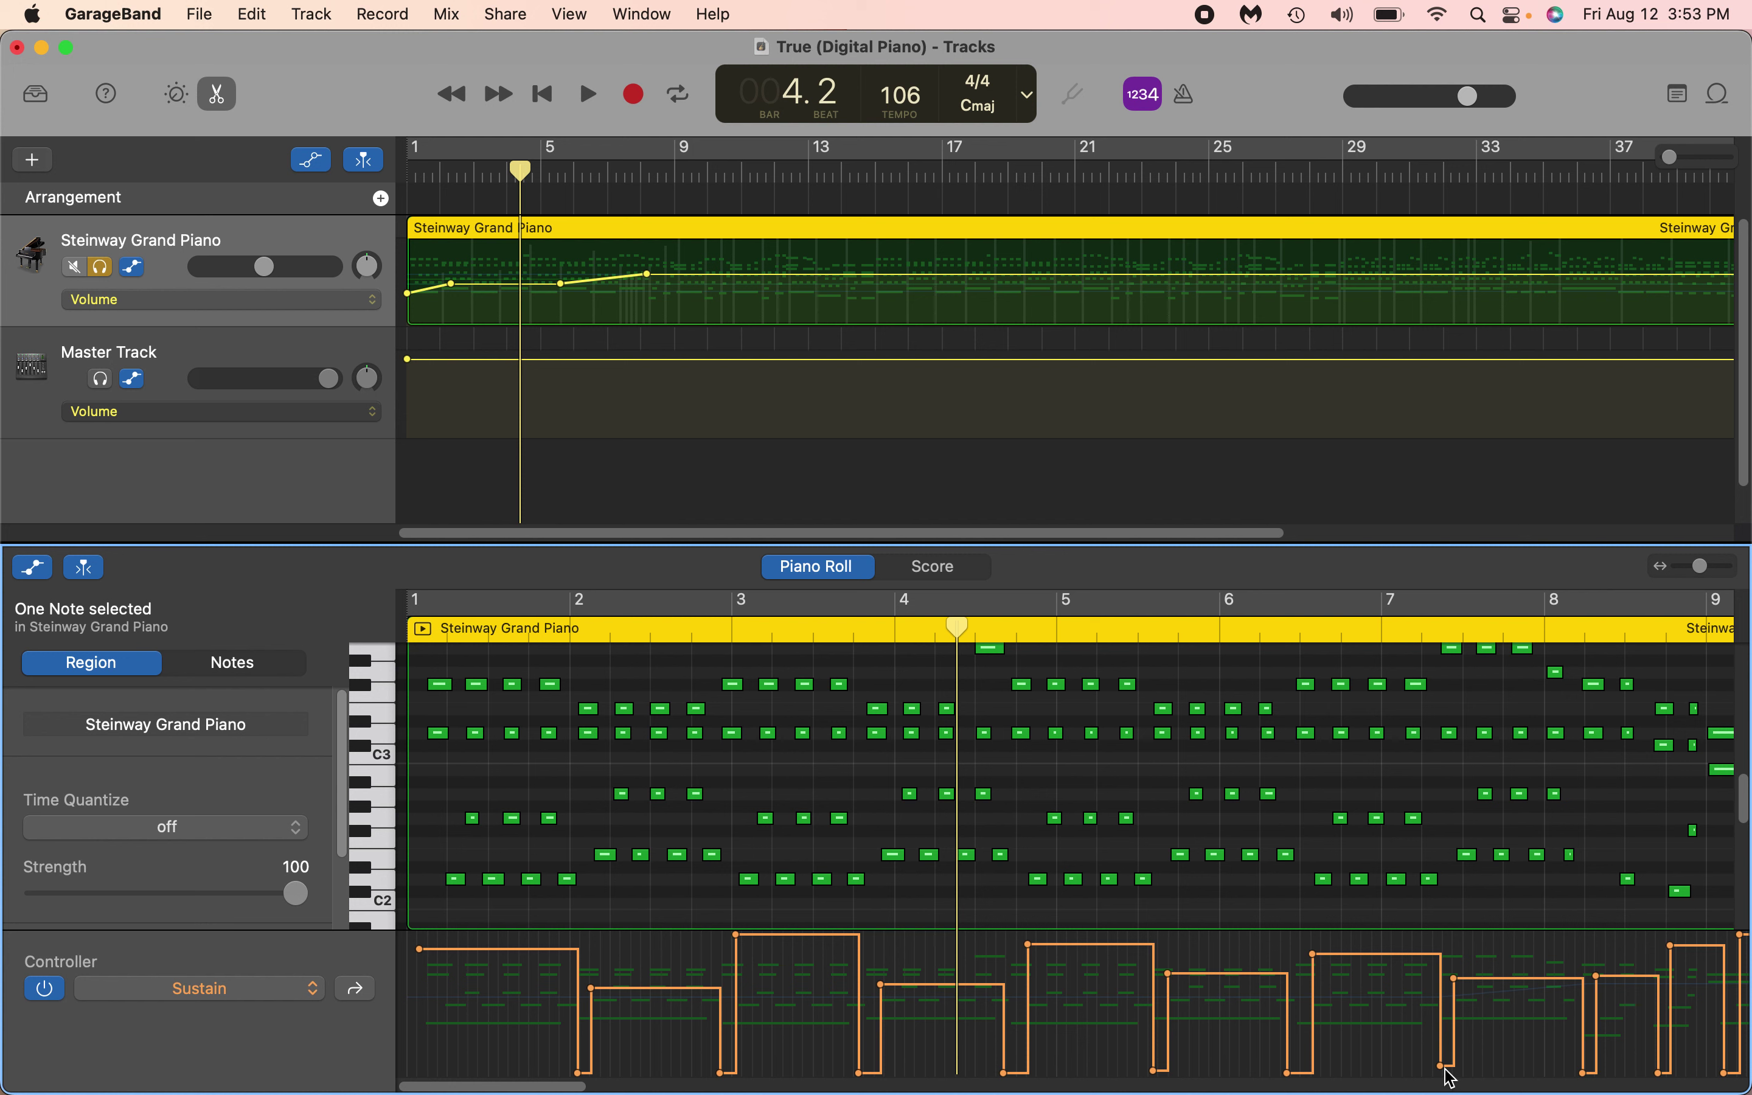
{"action": "left_click_drag", "start_coordinate": [1625, 986], "coordinate": [1621, 962]}
{"action": "left_click_drag", "start_coordinate": [528, 1087], "coordinate": [643, 1083]}
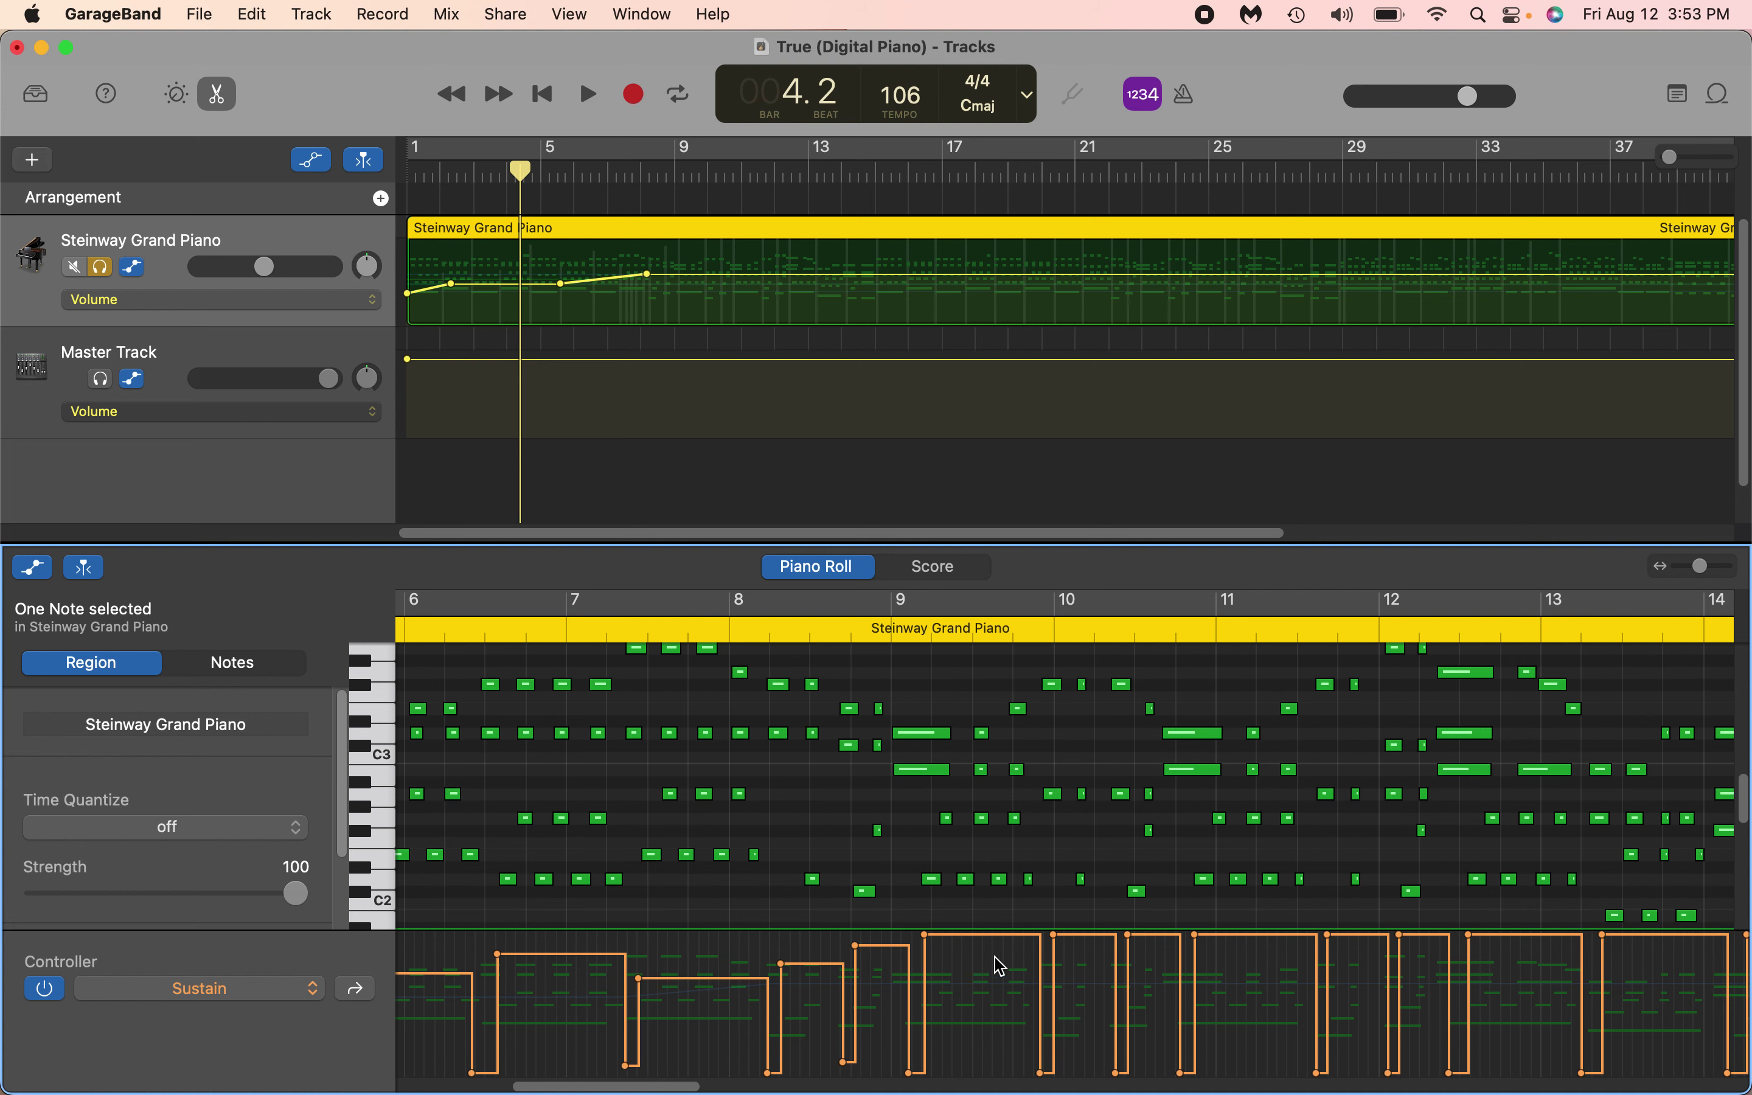
- Lower the sustain steps at bar 10 (to 107), bar 12 (about 90) and bar 13
{"action": "left_click_drag", "start_coordinate": [1161, 936], "coordinate": [1162, 958]}
{"action": "left_click_drag", "start_coordinate": [1278, 933], "coordinate": [1356, 954]}
{"action": "left_click_drag", "start_coordinate": [1484, 942], "coordinate": [1486, 974]}
{"action": "left_click_drag", "start_coordinate": [1691, 936], "coordinate": [1691, 949]}
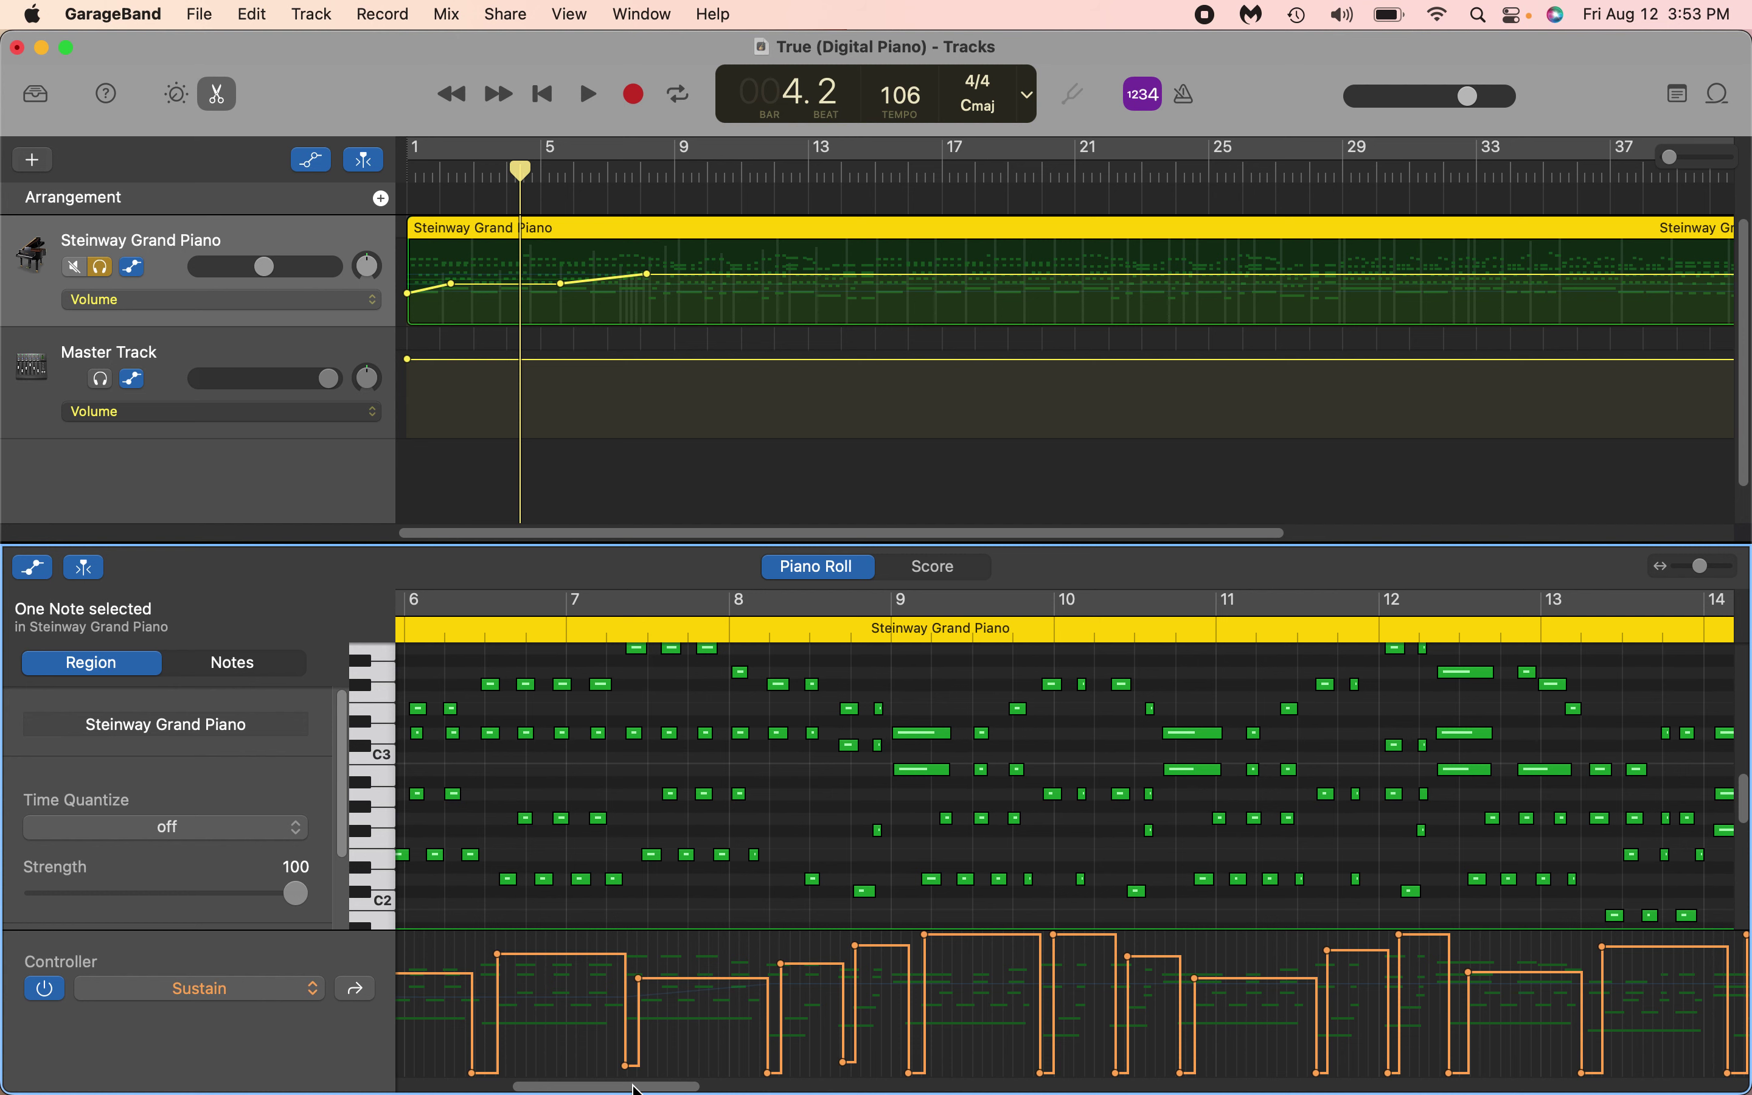
{"action": "left_click_drag", "start_coordinate": [634, 1086], "coordinate": [515, 1083]}
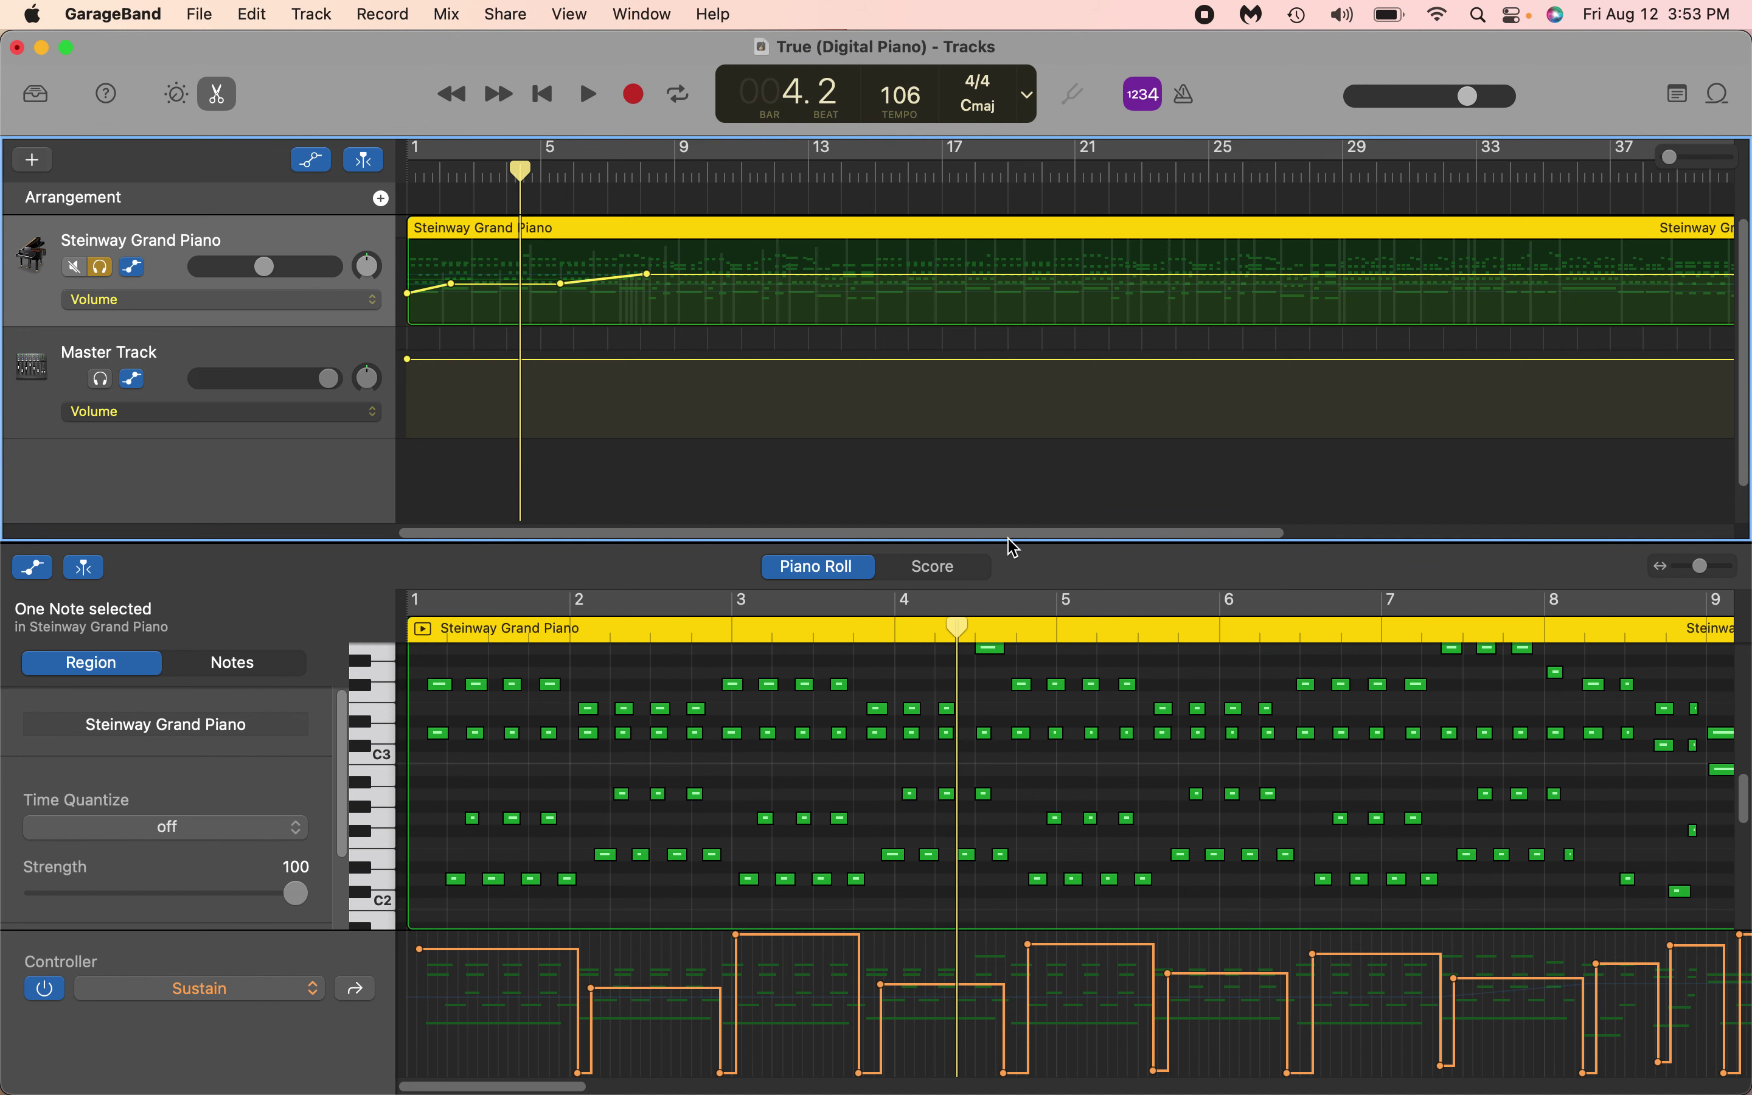
- Raise the first volume point to -7.5 dB and move the fade's end from bar 8 to bar 9
{"action": "left_click_drag", "start_coordinate": [1008, 545], "coordinate": [1006, 588]}
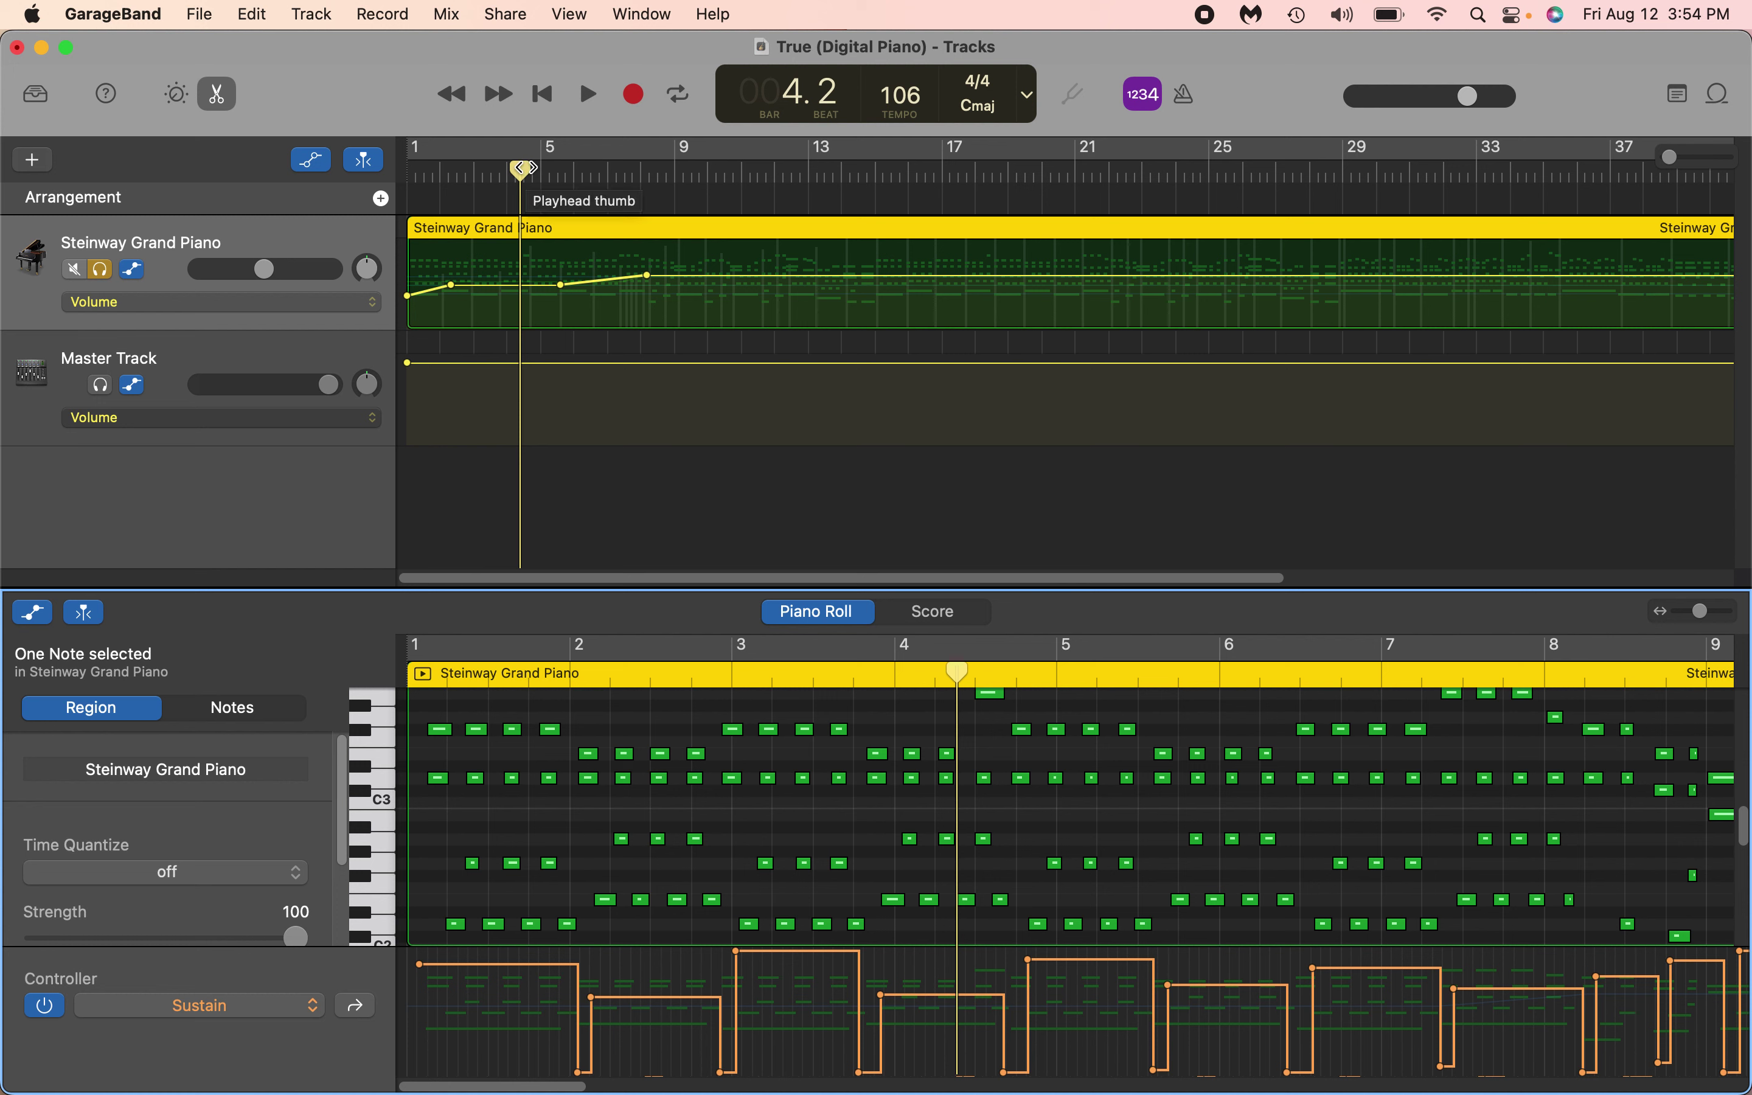
{"action": "left_click_drag", "start_coordinate": [520, 168], "coordinate": [408, 171]}
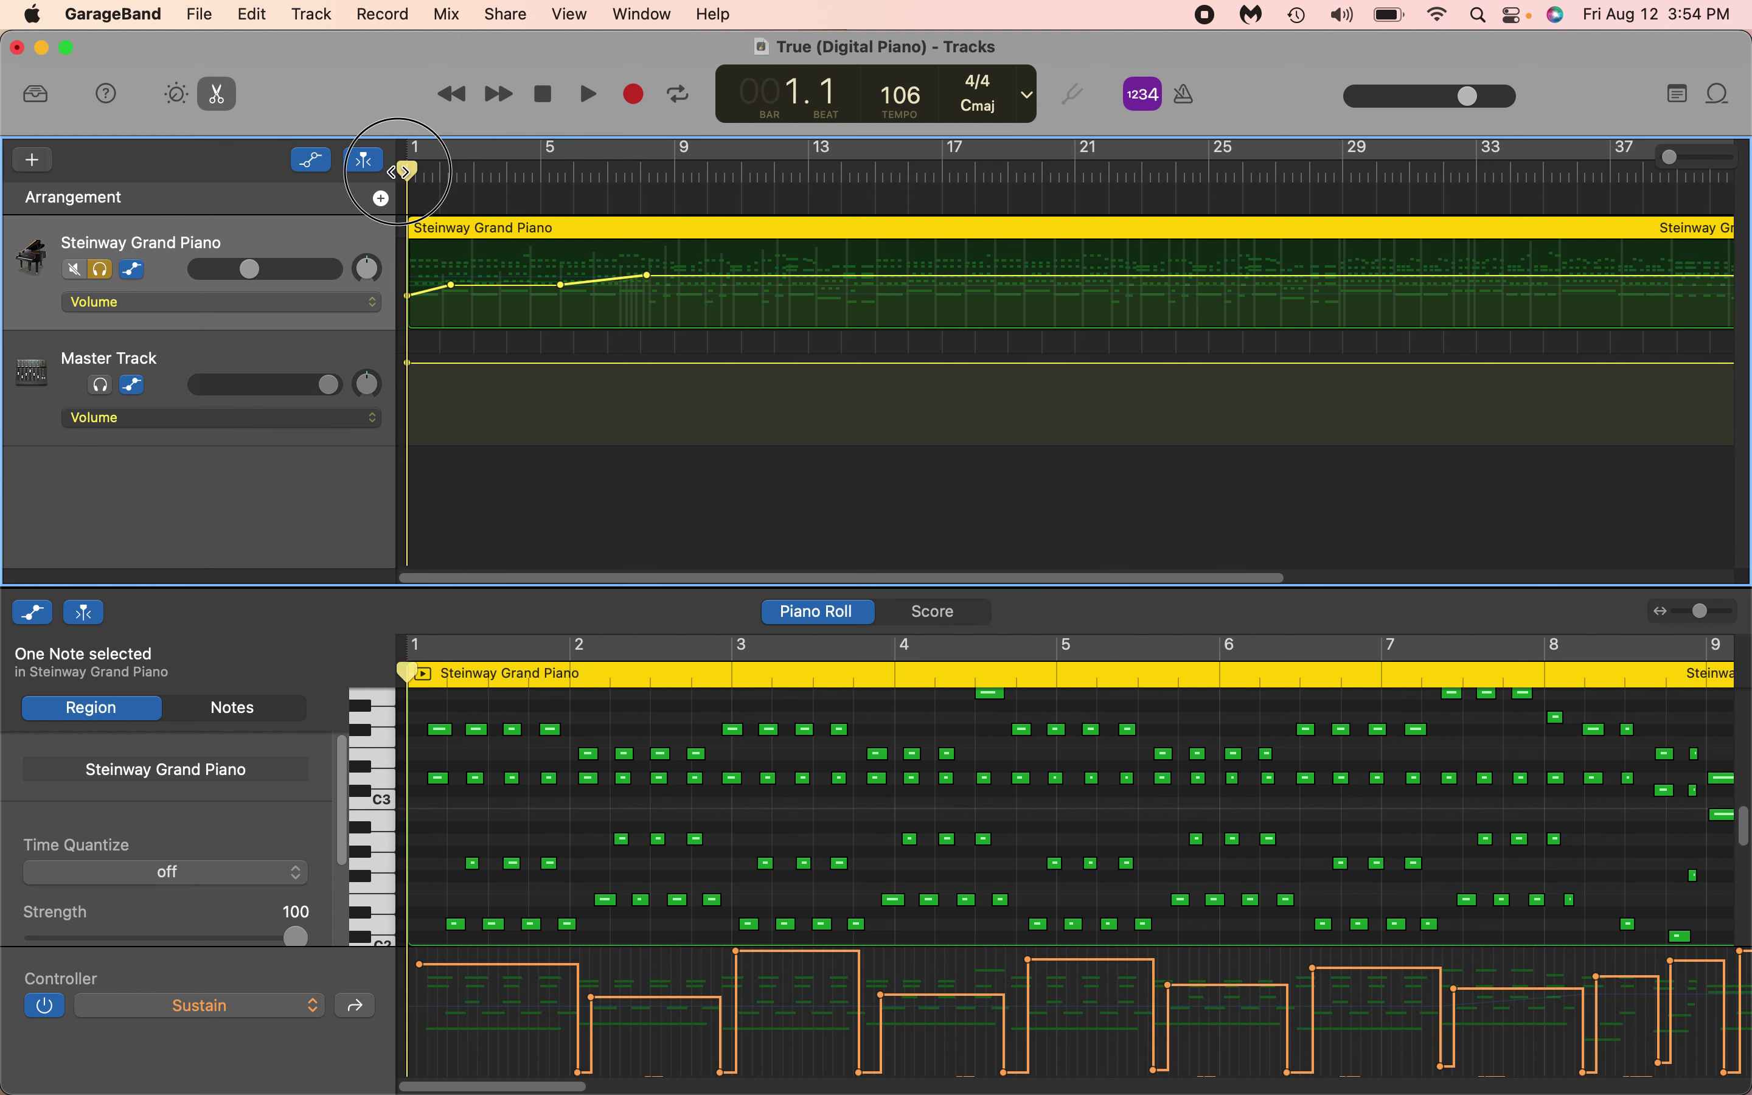
{"action": "left_click_drag", "start_coordinate": [408, 295], "coordinate": [407, 290]}
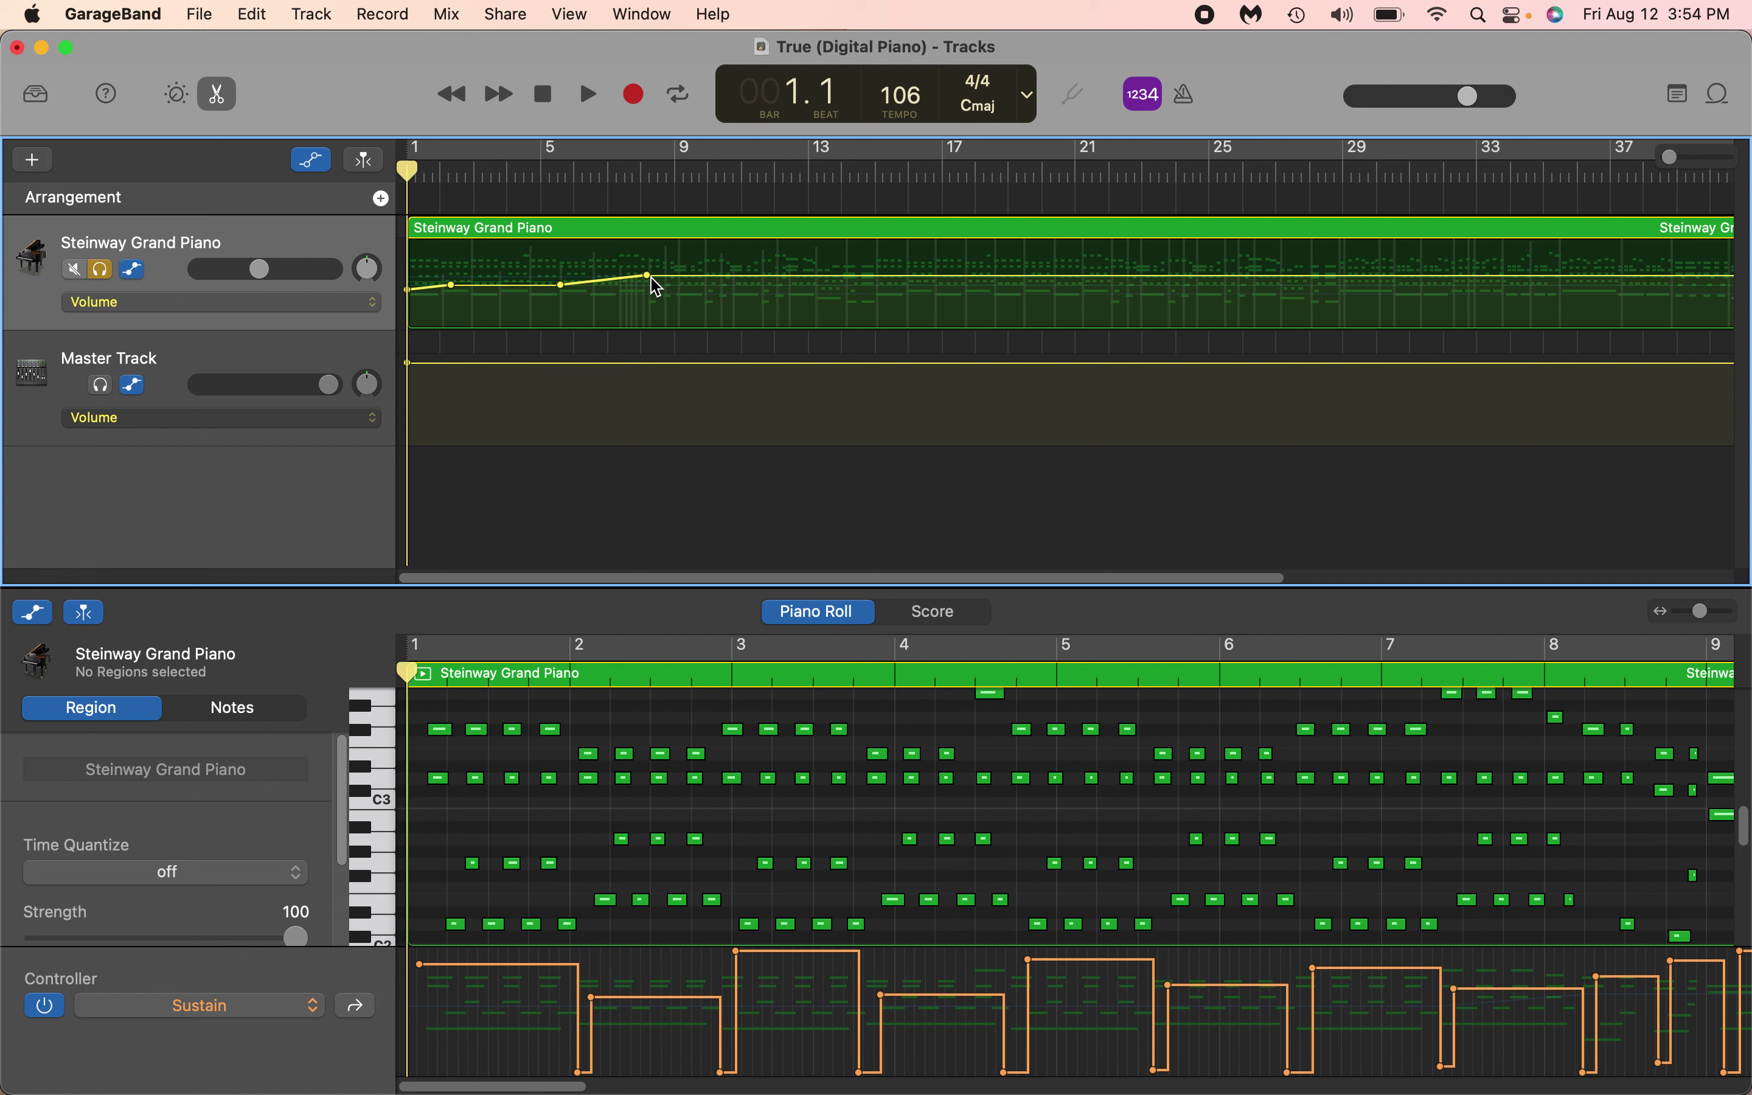
{"action": "left_click_drag", "start_coordinate": [656, 286], "coordinate": [688, 286]}
- Hide the track automation curves and lower the Piano Roll divider for taller track rows
{"action": "key", "text": "a"}
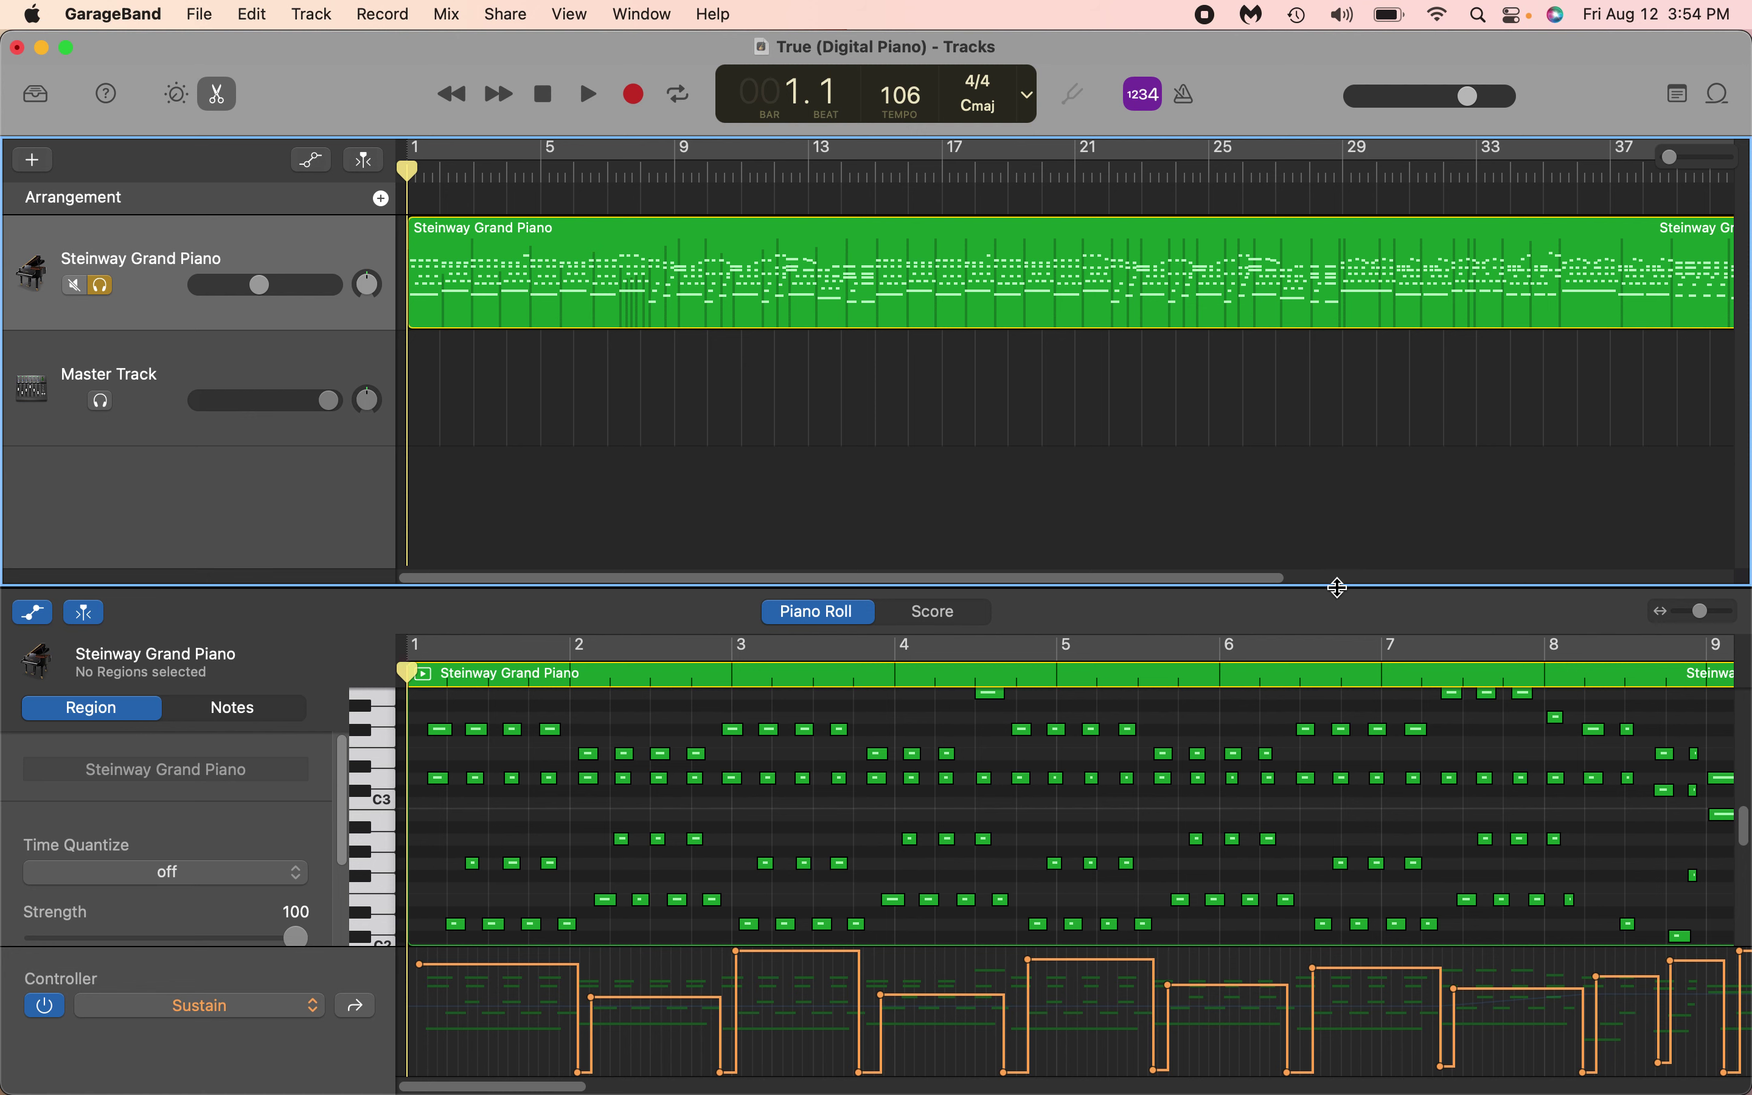
{"action": "left_click_drag", "start_coordinate": [1338, 586], "coordinate": [1336, 642]}
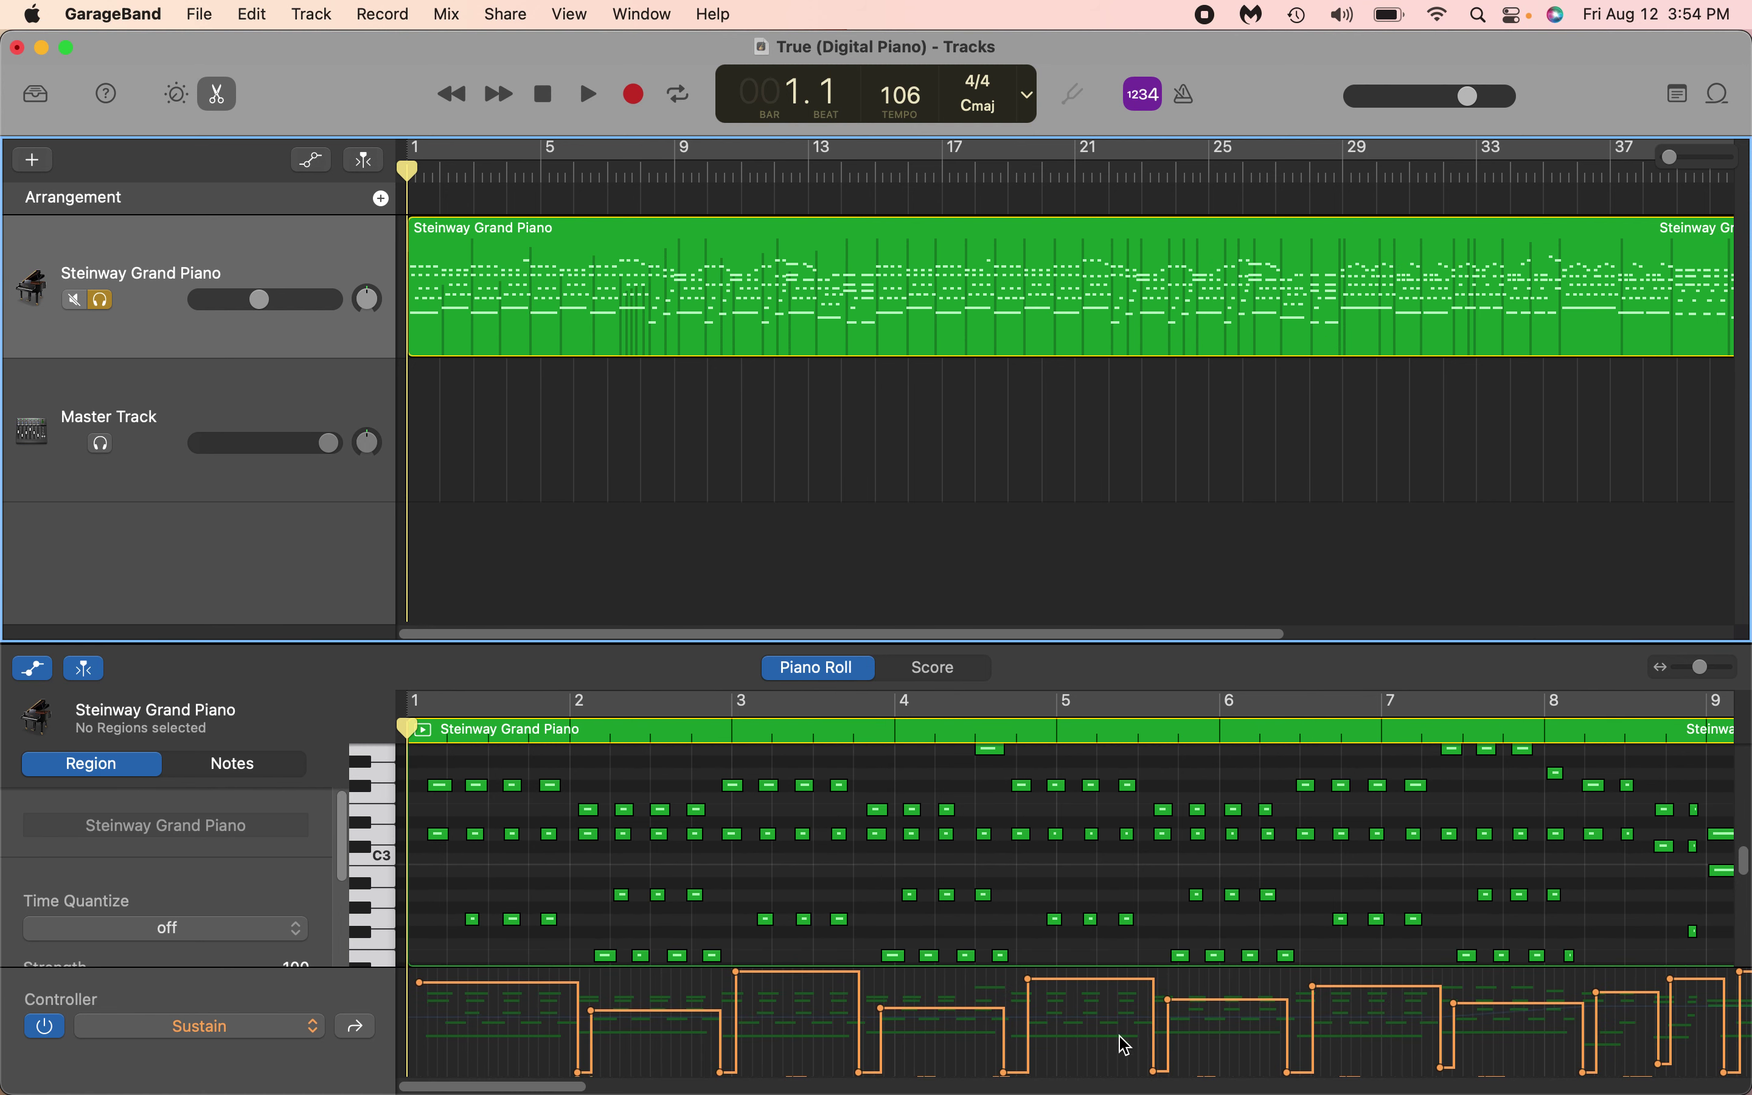
- Switch to Safari's CD Baby Track 7 information page for Tornadoes (Piano Version)
{"action": "mouse_move", "coordinate": [909, 1084]}
{"action": "left_click", "coordinate": [898, 1057]}
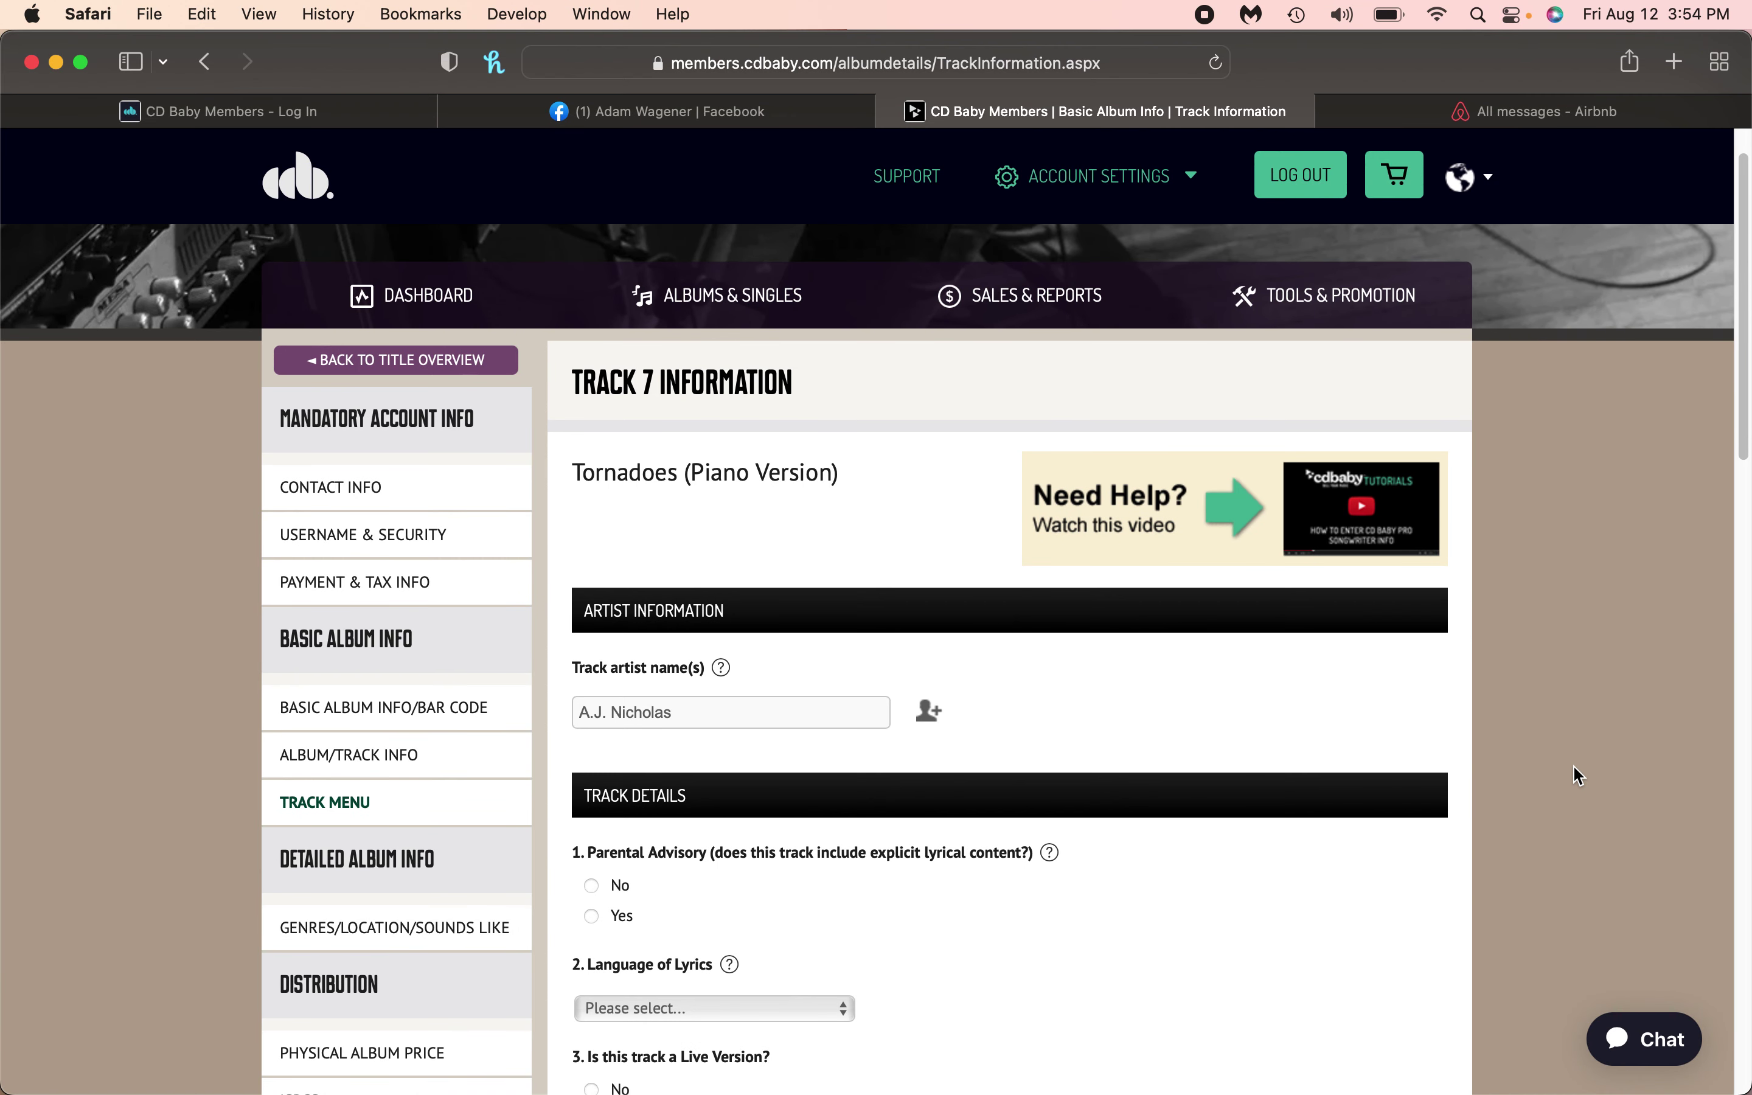
{"action": "scroll", "coordinate": [1577, 776], "scroll_direction": "down", "scroll_amount": 1}
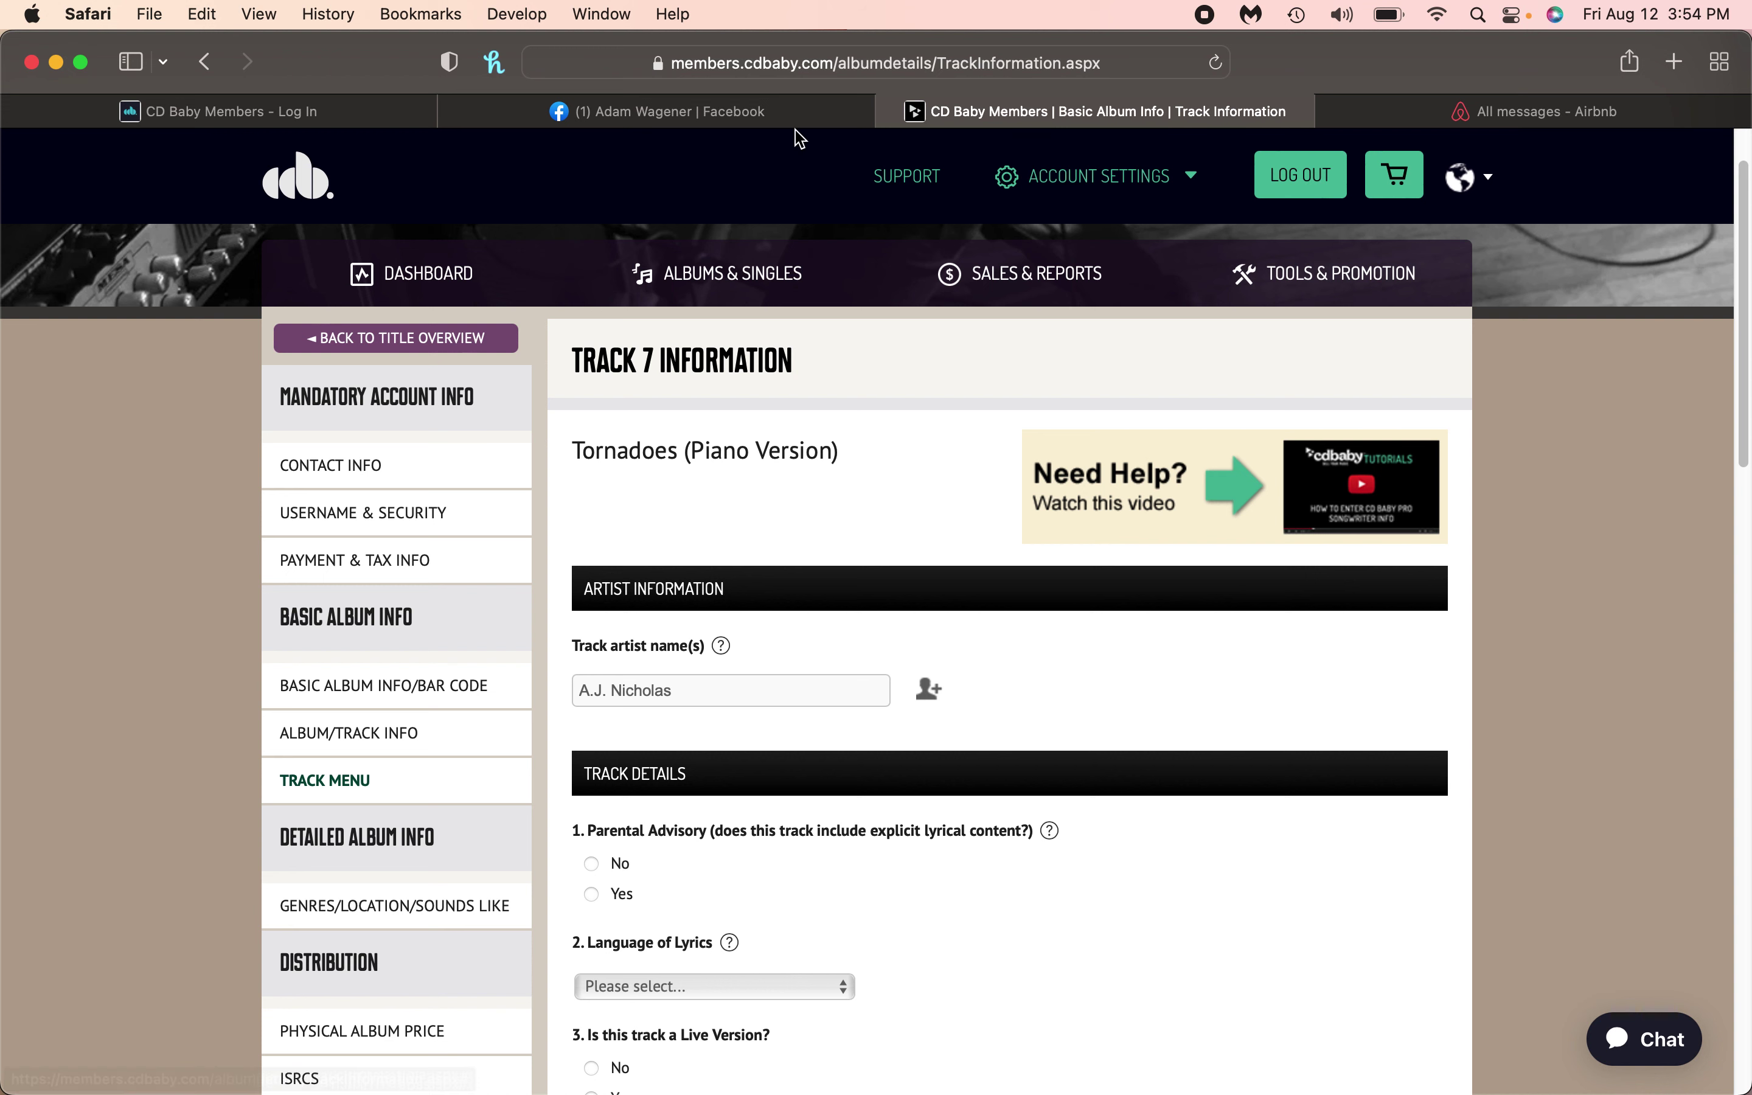
- Close the Facebook tab and return to GarageBand
{"action": "mouse_move", "coordinate": [749, 120]}
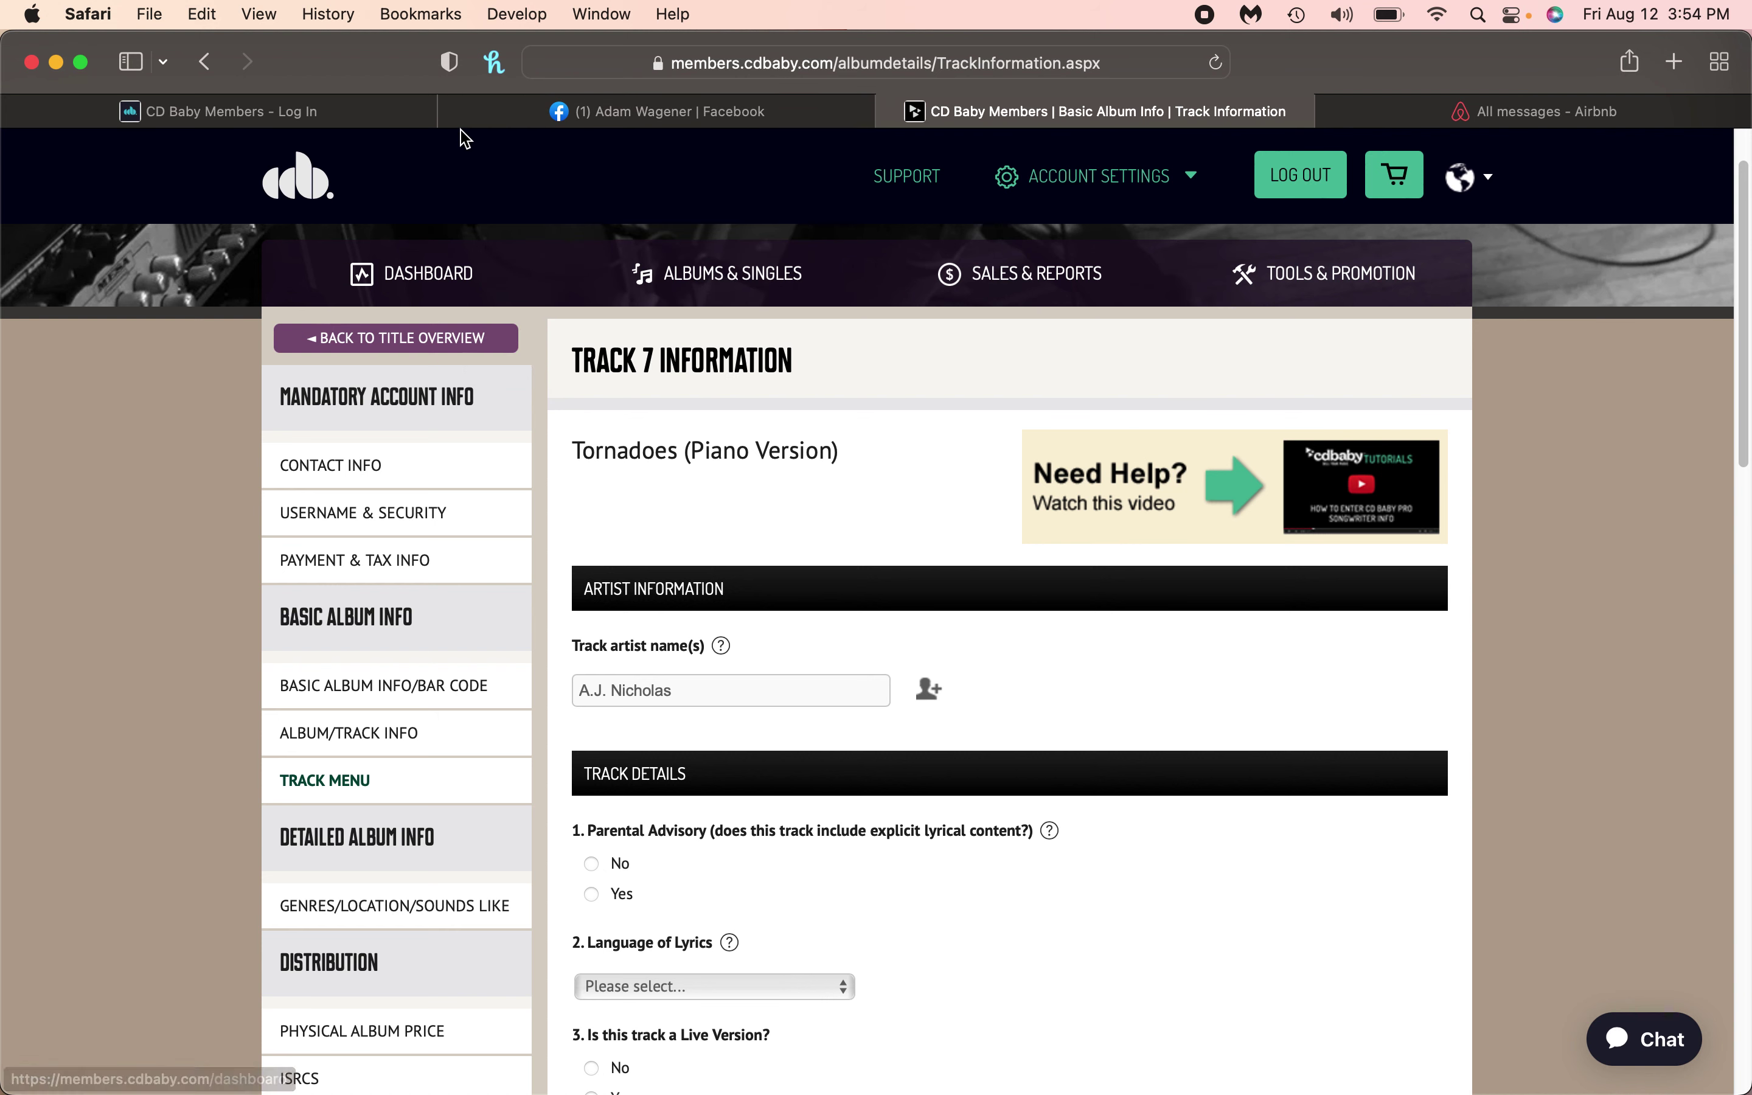
{"action": "left_click", "coordinate": [453, 111]}
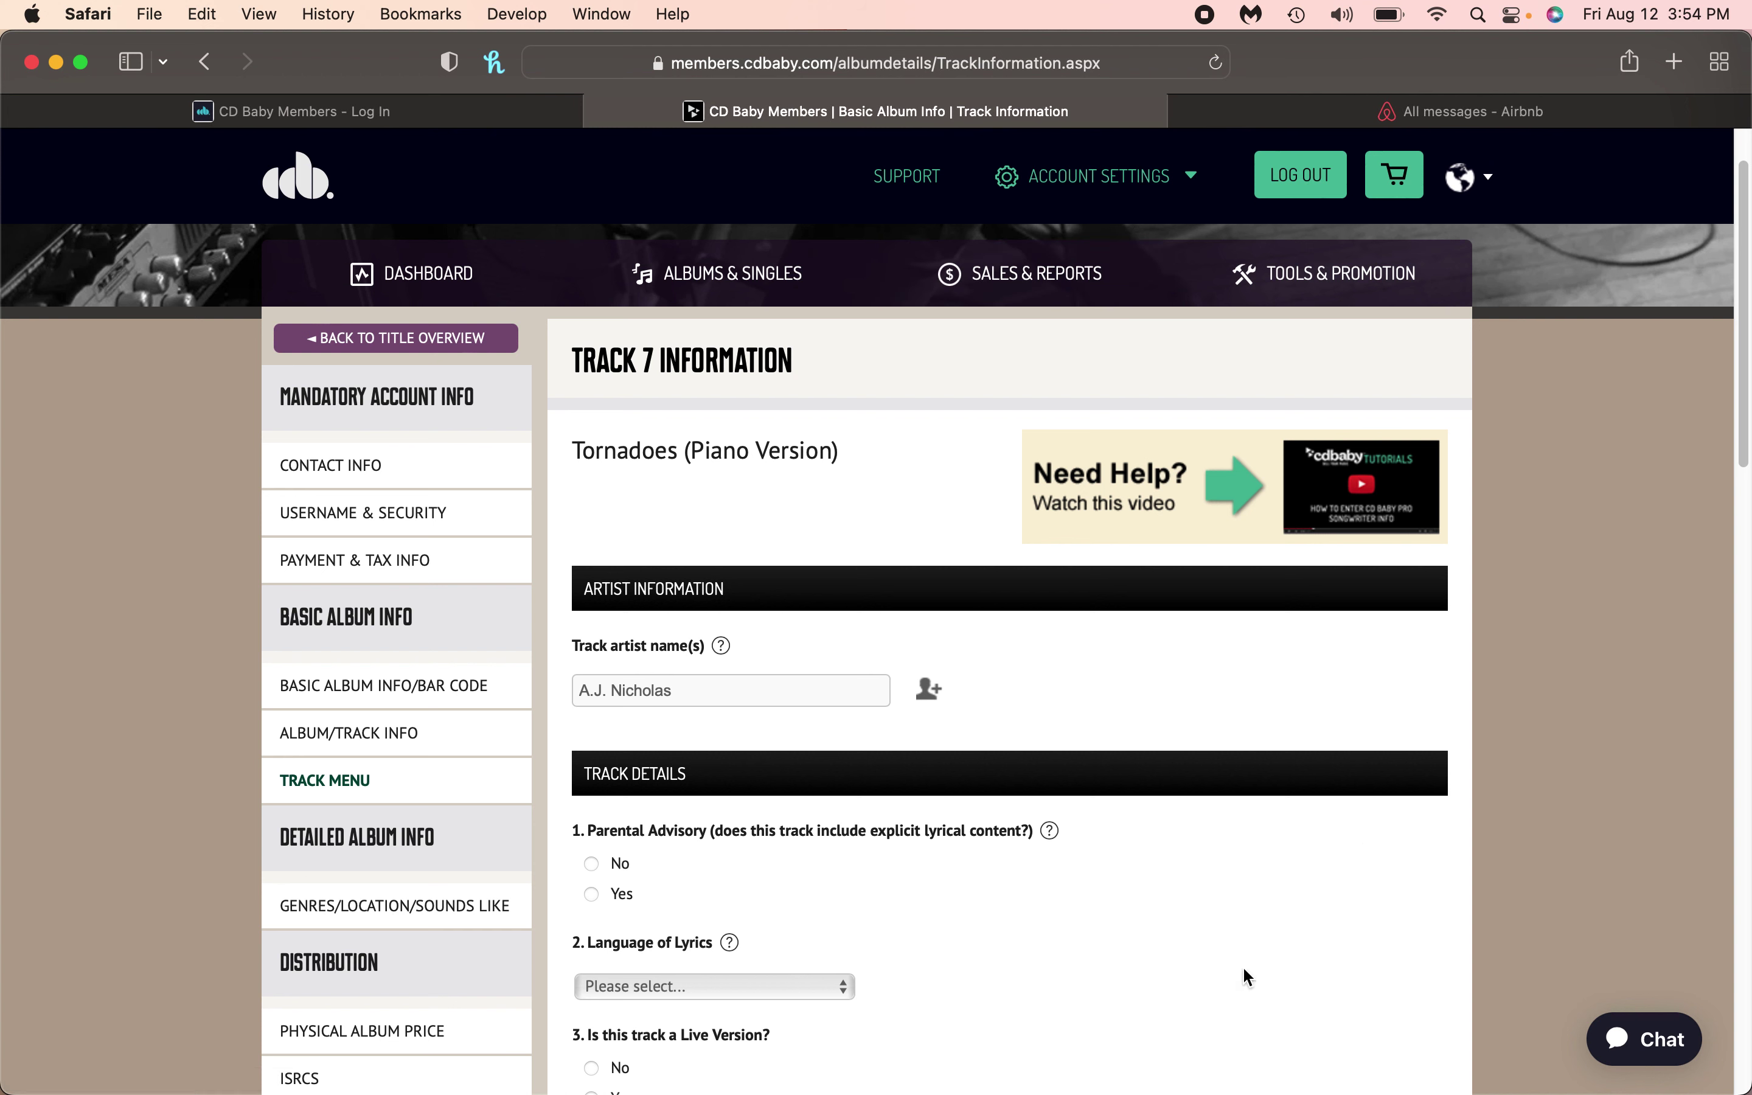
{"action": "mouse_move", "coordinate": [1132, 1053]}
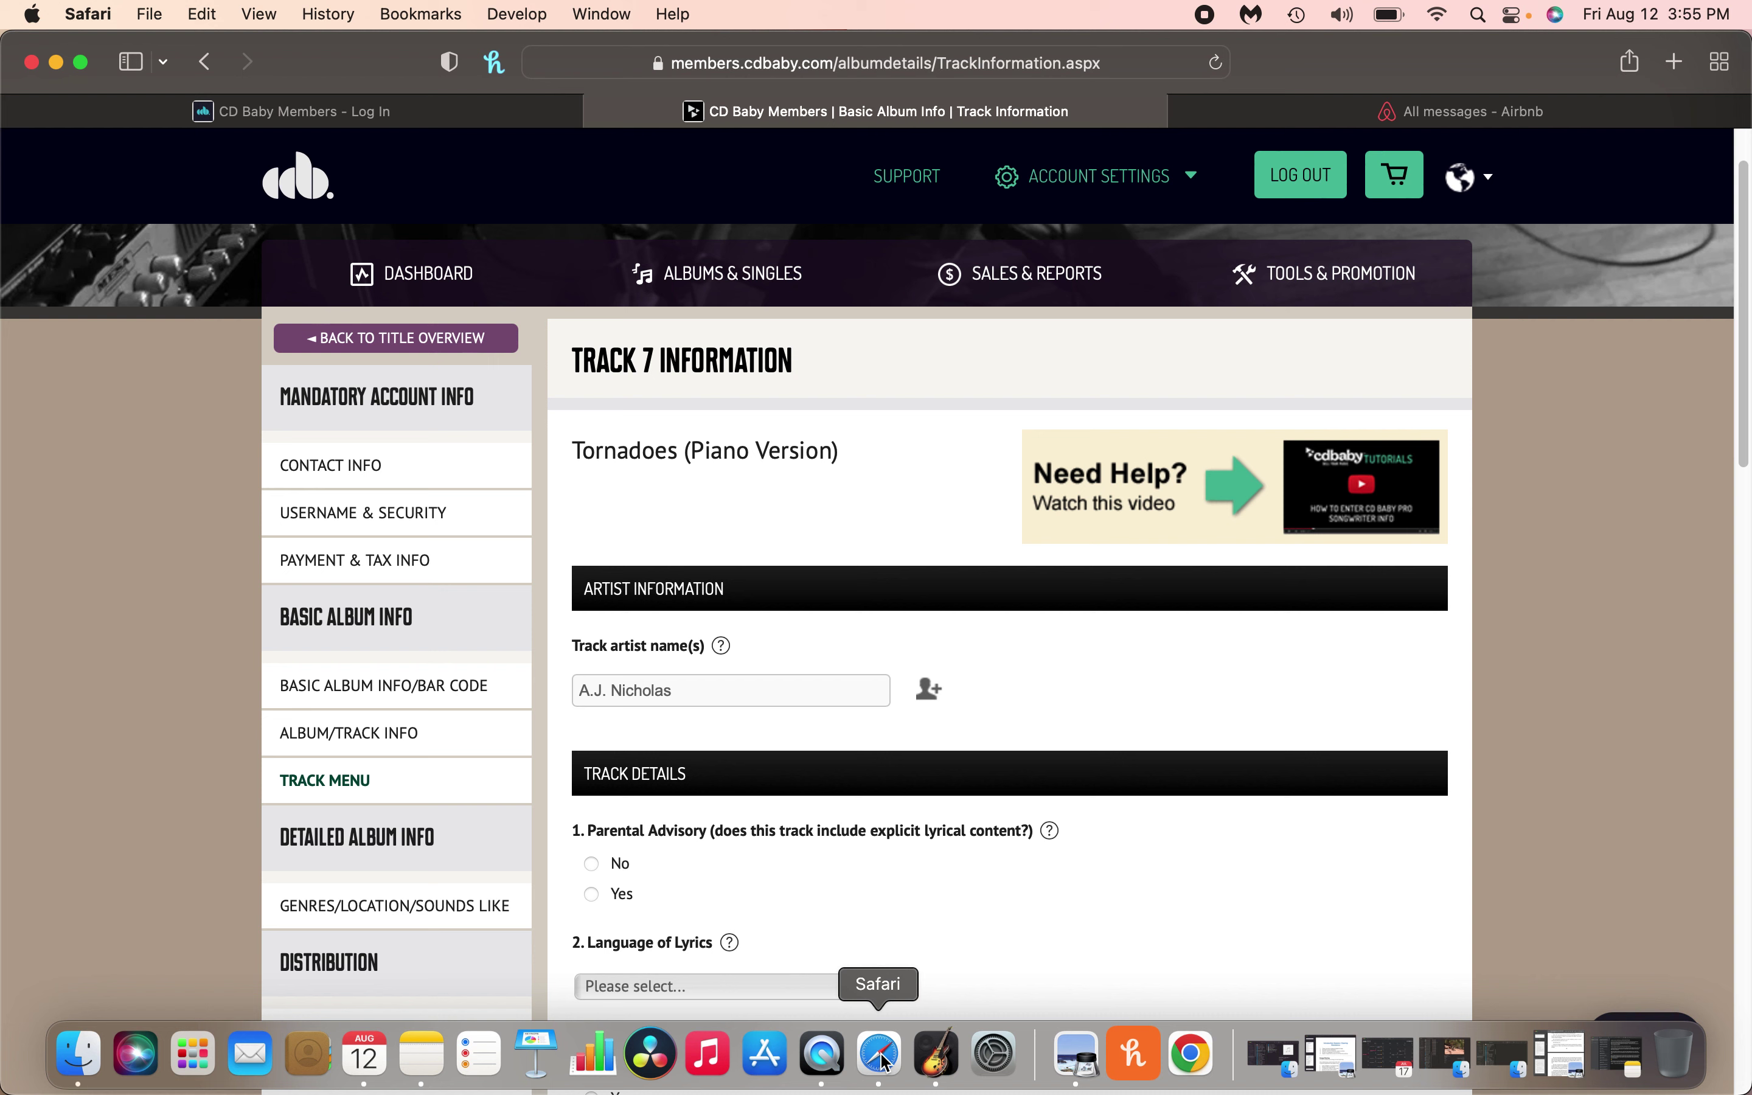
{"action": "left_click", "coordinate": [936, 1056]}
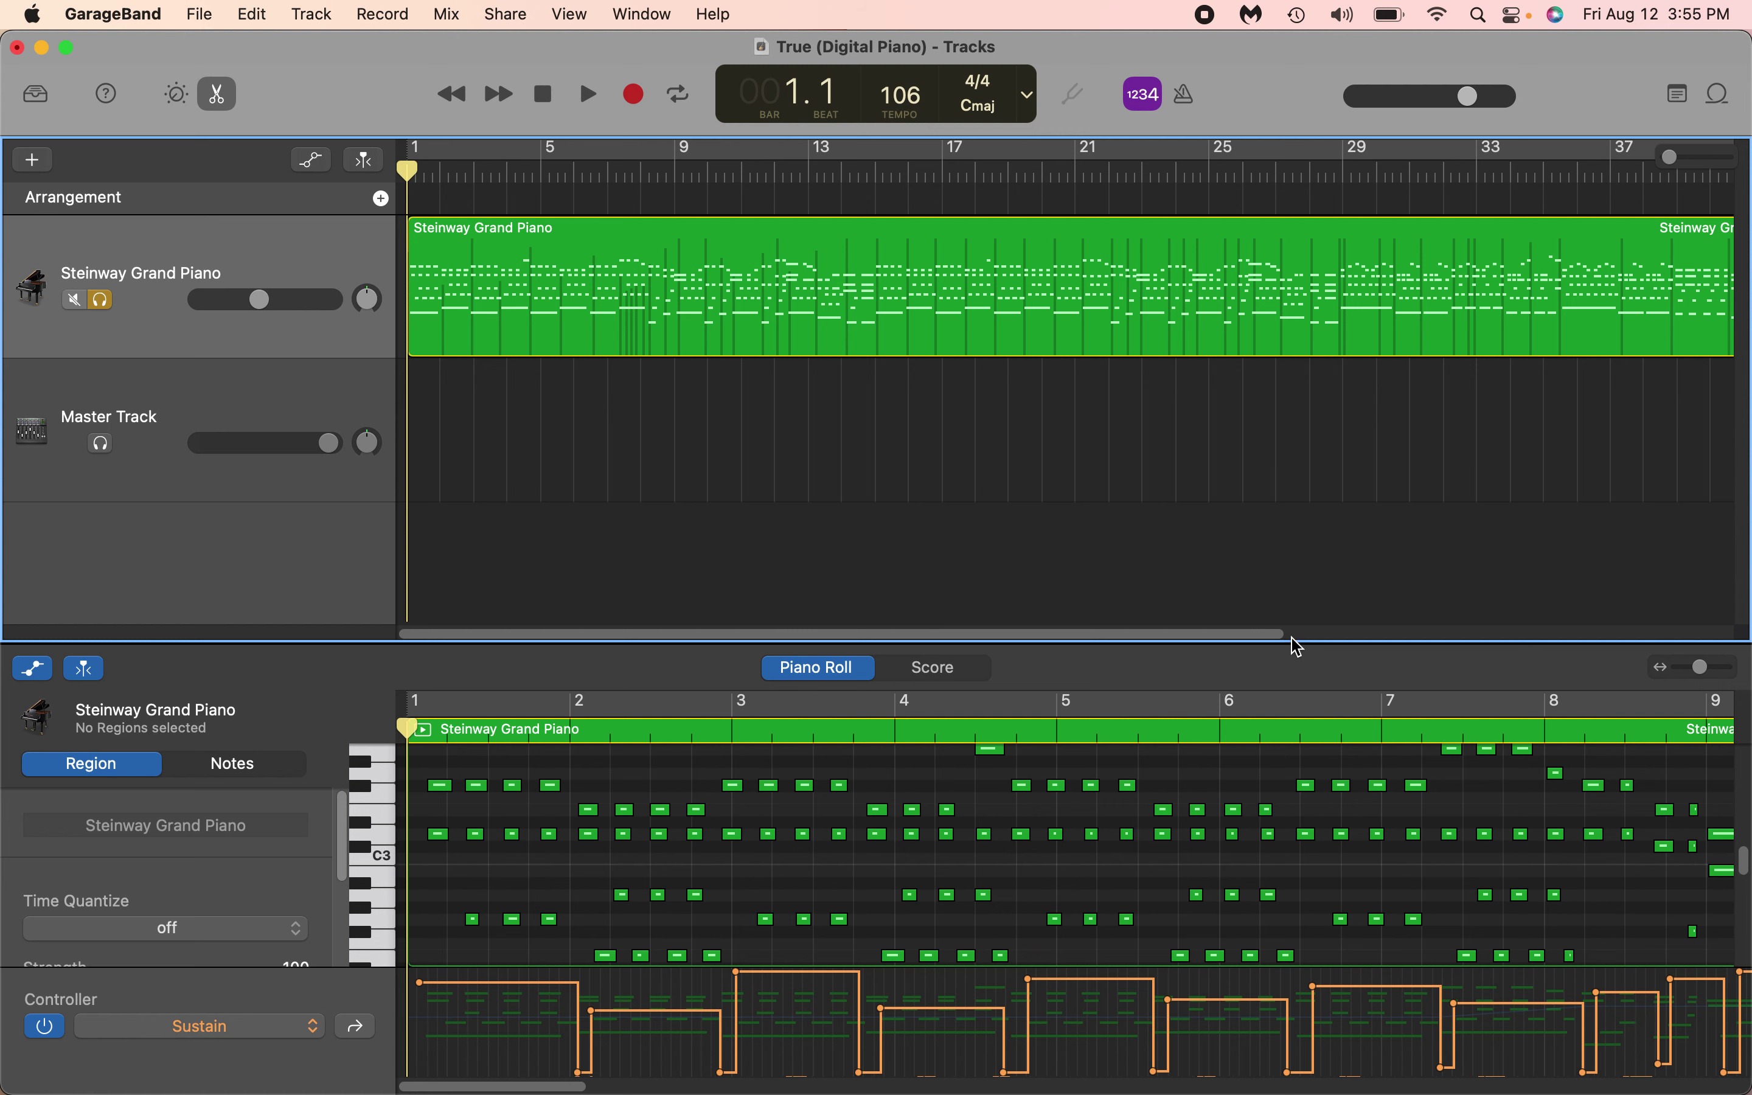
- Resize the Piano Roll against the tracks area and zoom it so bars 1–5 fill the editor
{"action": "left_click_drag", "start_coordinate": [1291, 640], "coordinate": [1221, 659]}
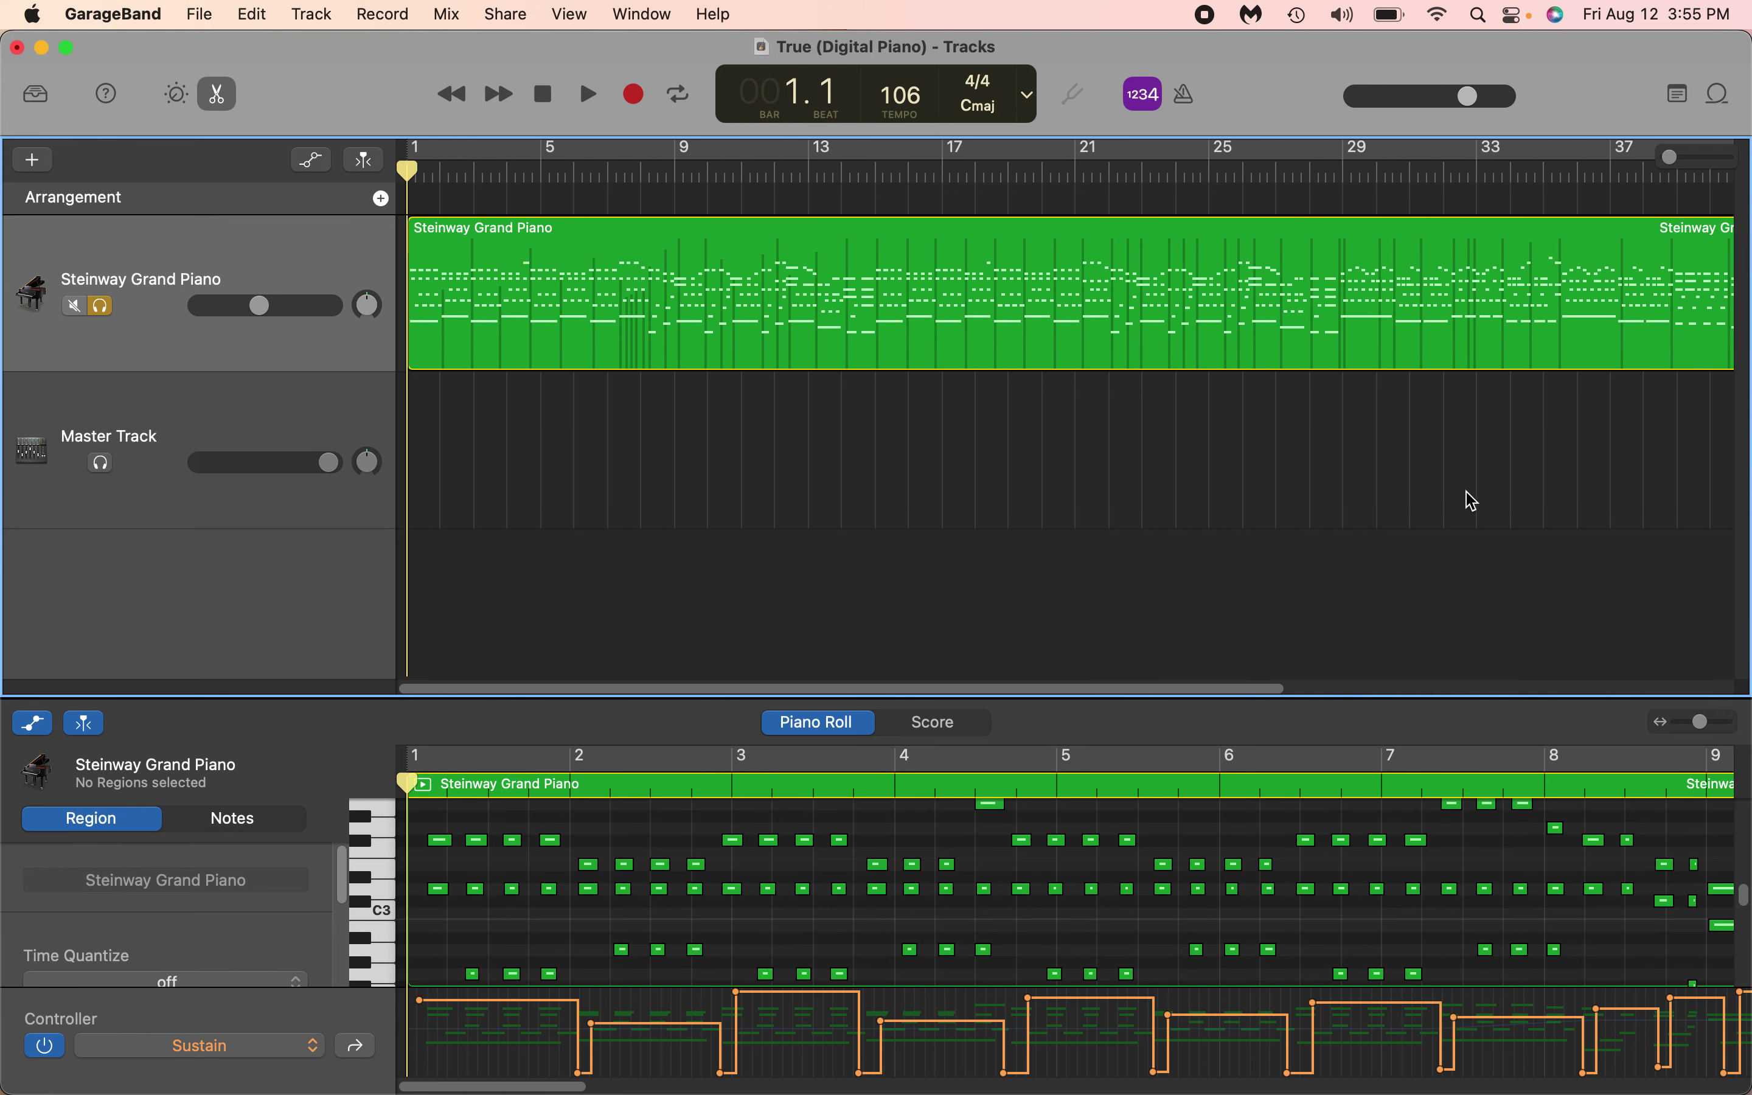
{"action": "left_click_drag", "start_coordinate": [1275, 697], "coordinate": [1133, 726]}
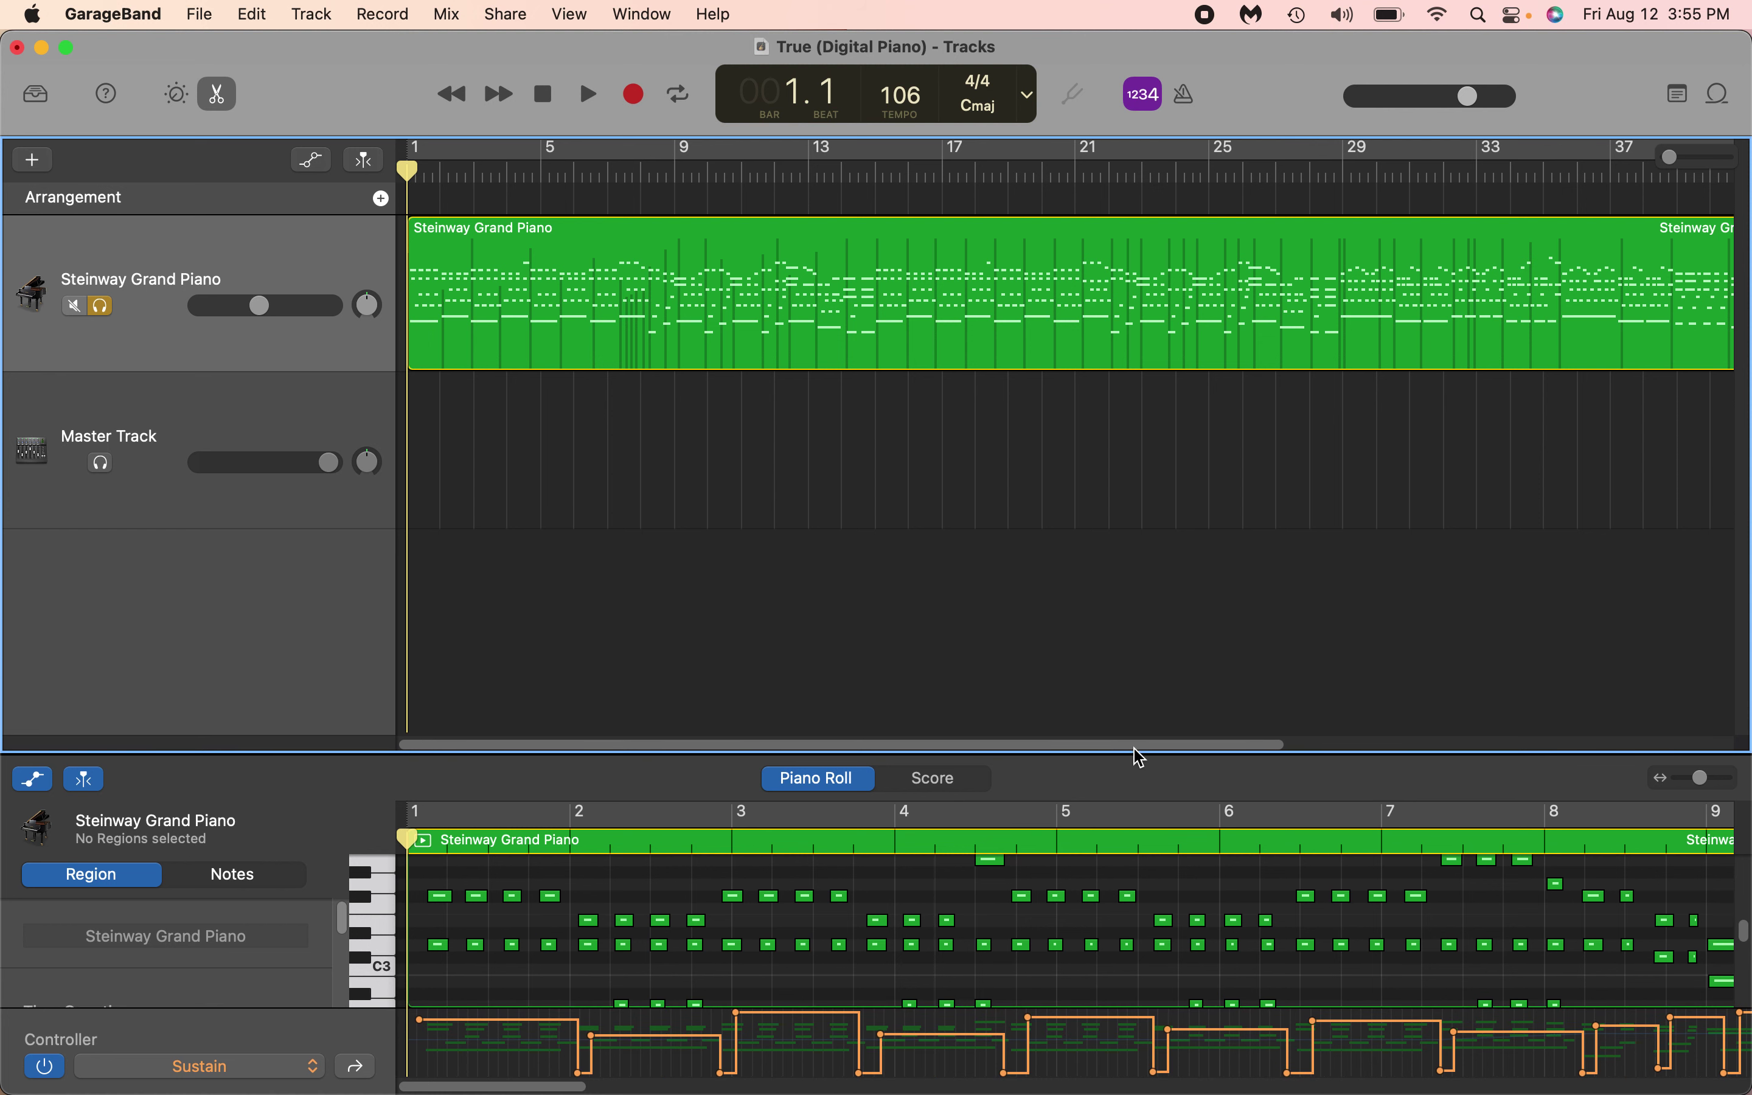
{"action": "left_click_drag", "start_coordinate": [1134, 756], "coordinate": [1131, 572]}
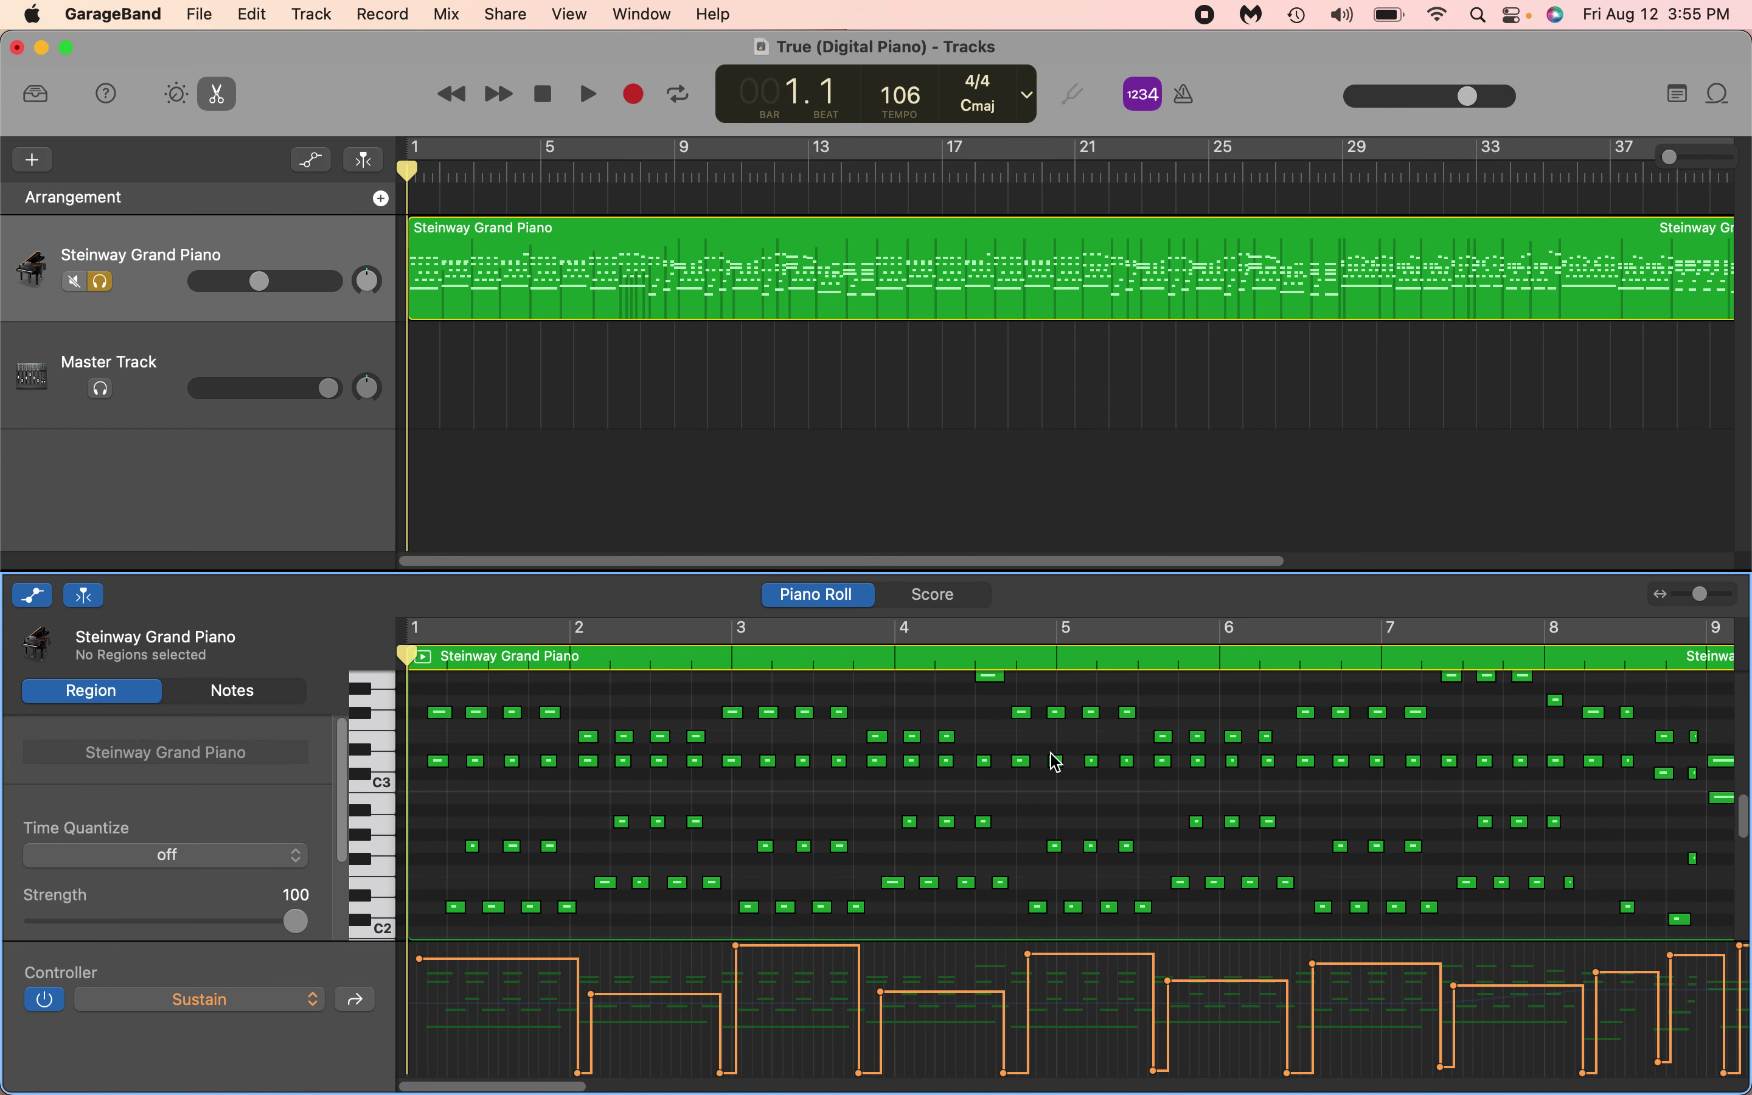
{"action": "left_click_drag", "start_coordinate": [1701, 596], "coordinate": [1713, 601]}
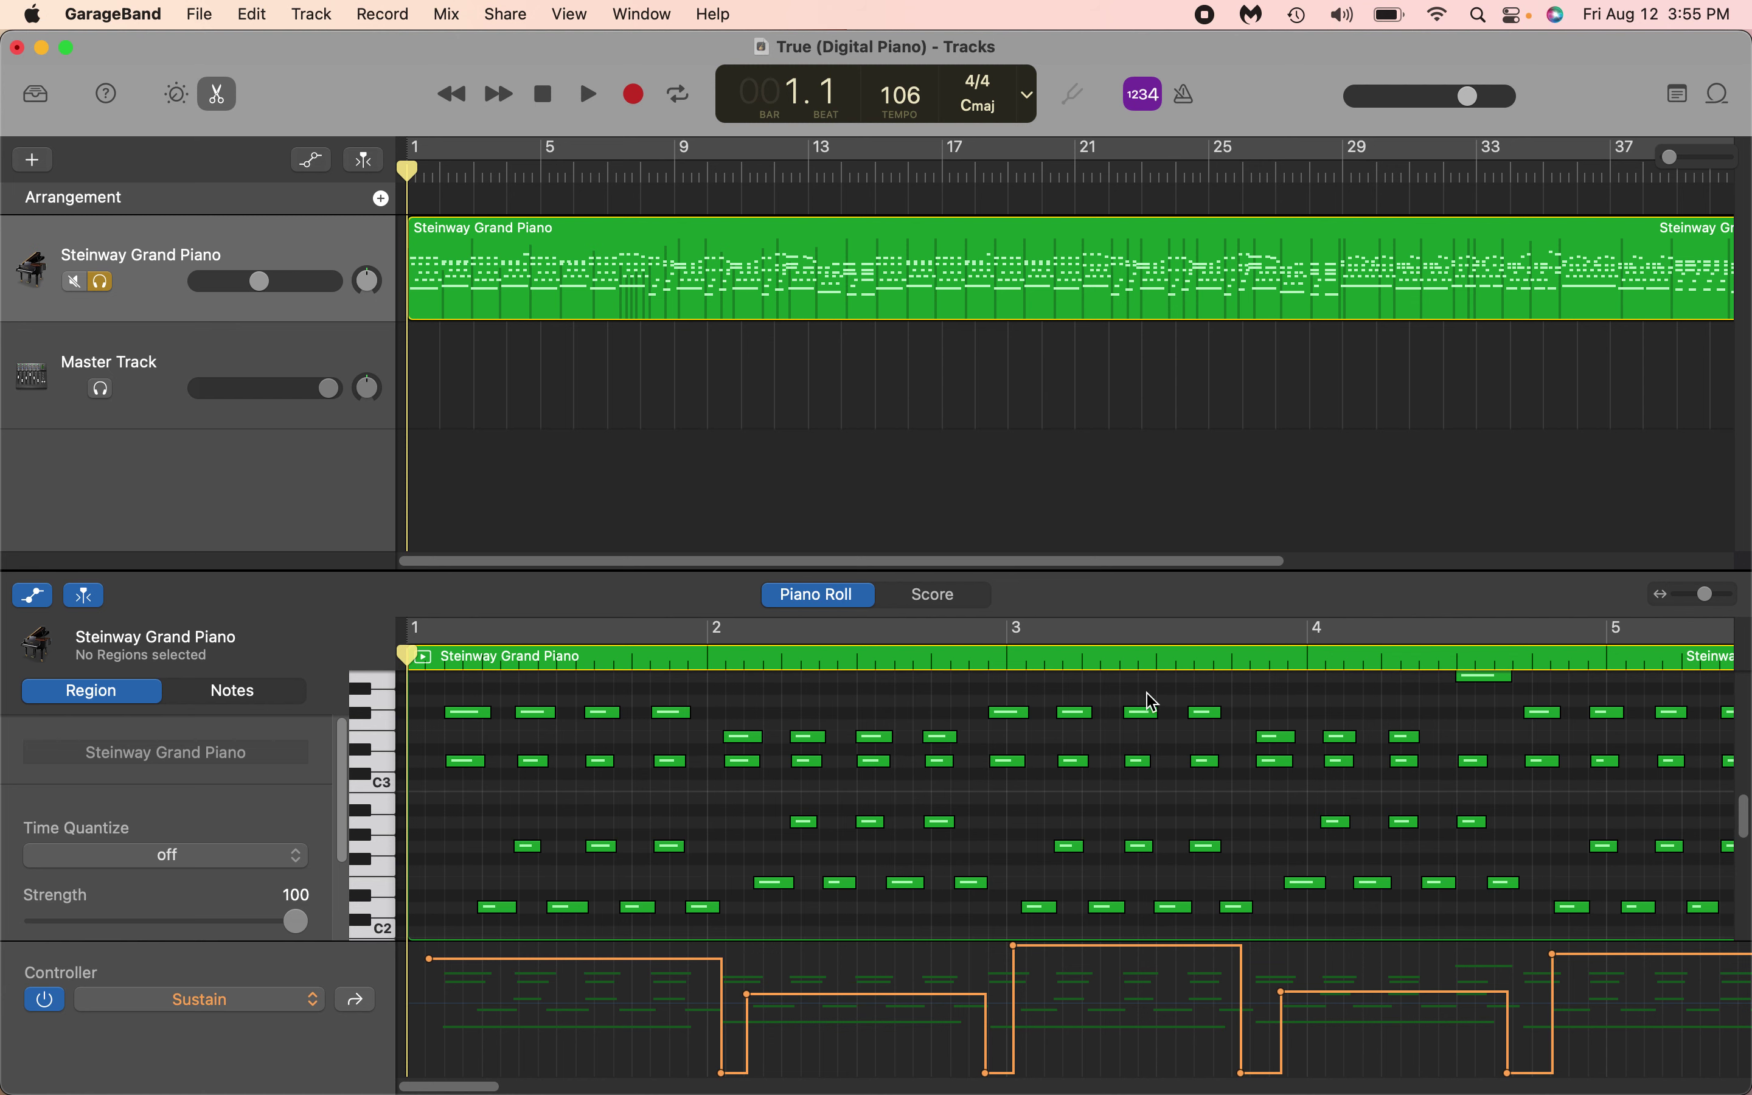
- Hide the Sustain controller lane and enlarge the Piano Roll to show more notes
{"action": "left_click", "coordinate": [38, 596]}
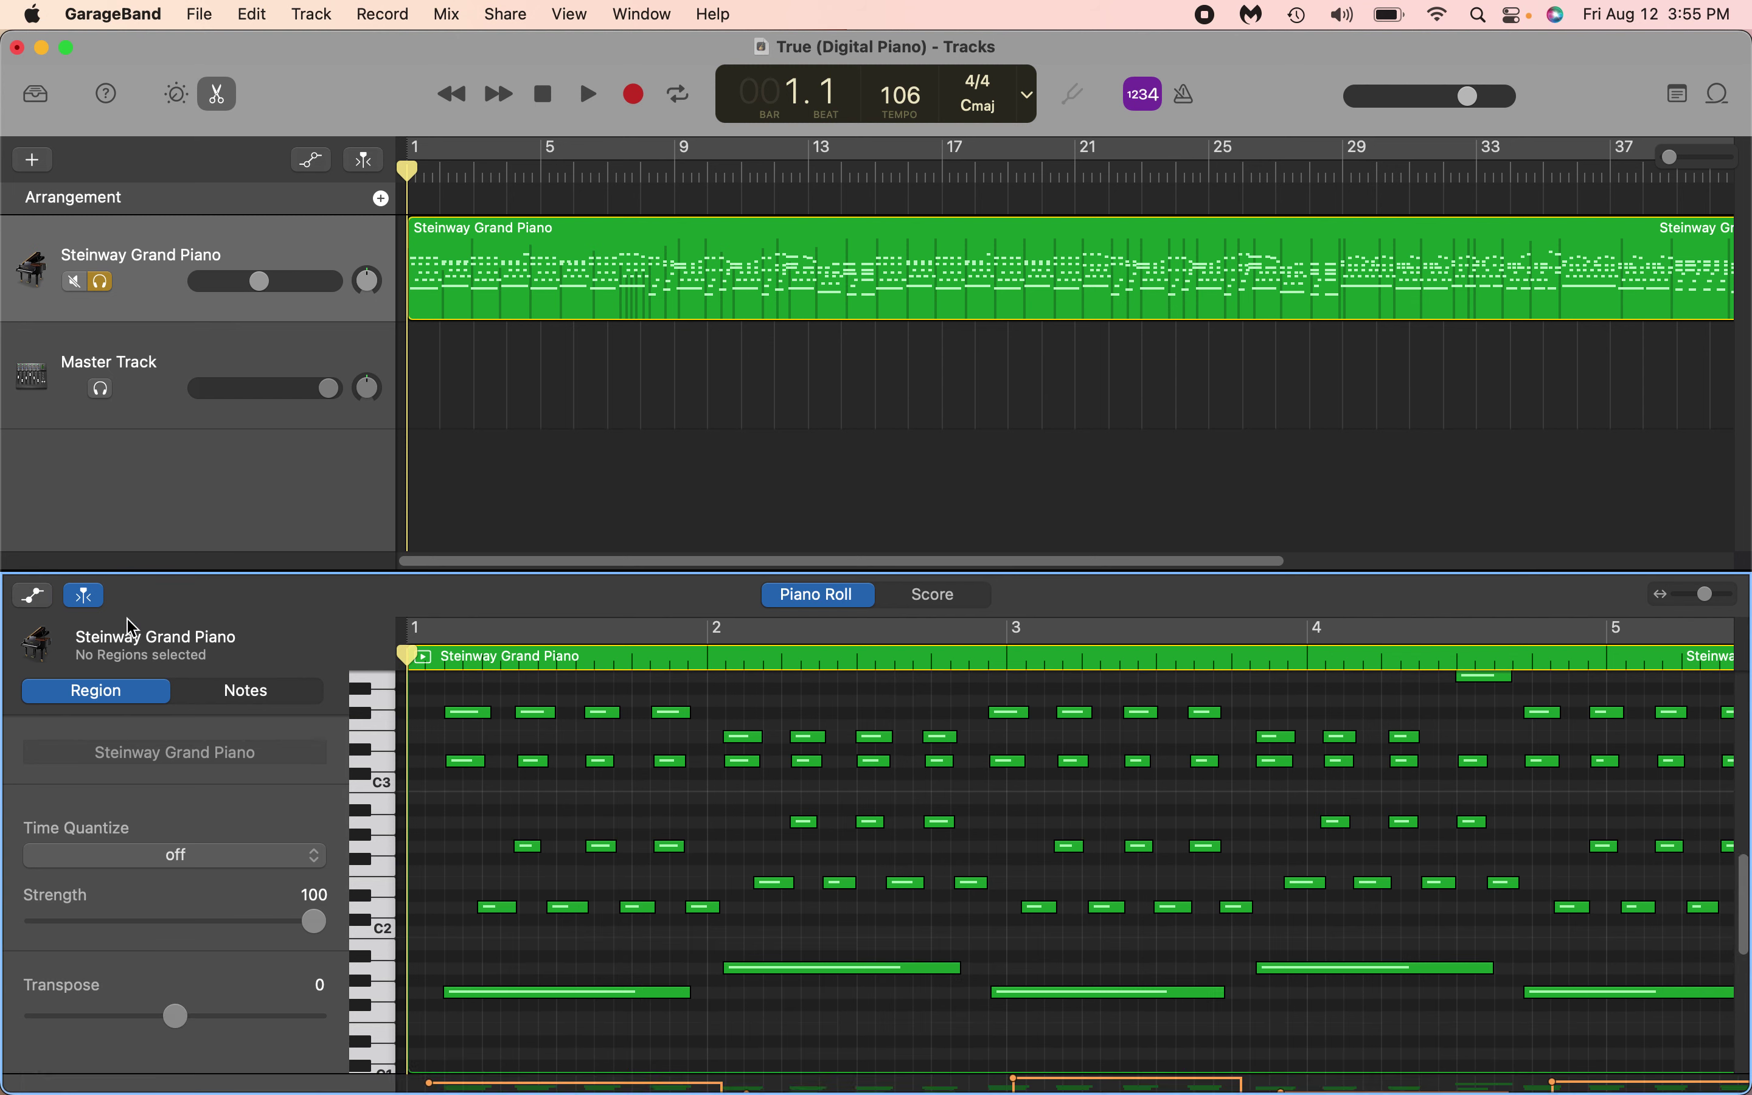
{"action": "scroll", "coordinate": [1093, 978], "scroll_direction": "down", "scroll_amount": 1}
{"action": "left_click_drag", "start_coordinate": [1005, 572], "coordinate": [1011, 350]}
{"action": "scroll", "coordinate": [1012, 696], "scroll_direction": "up", "scroll_amount": 3}
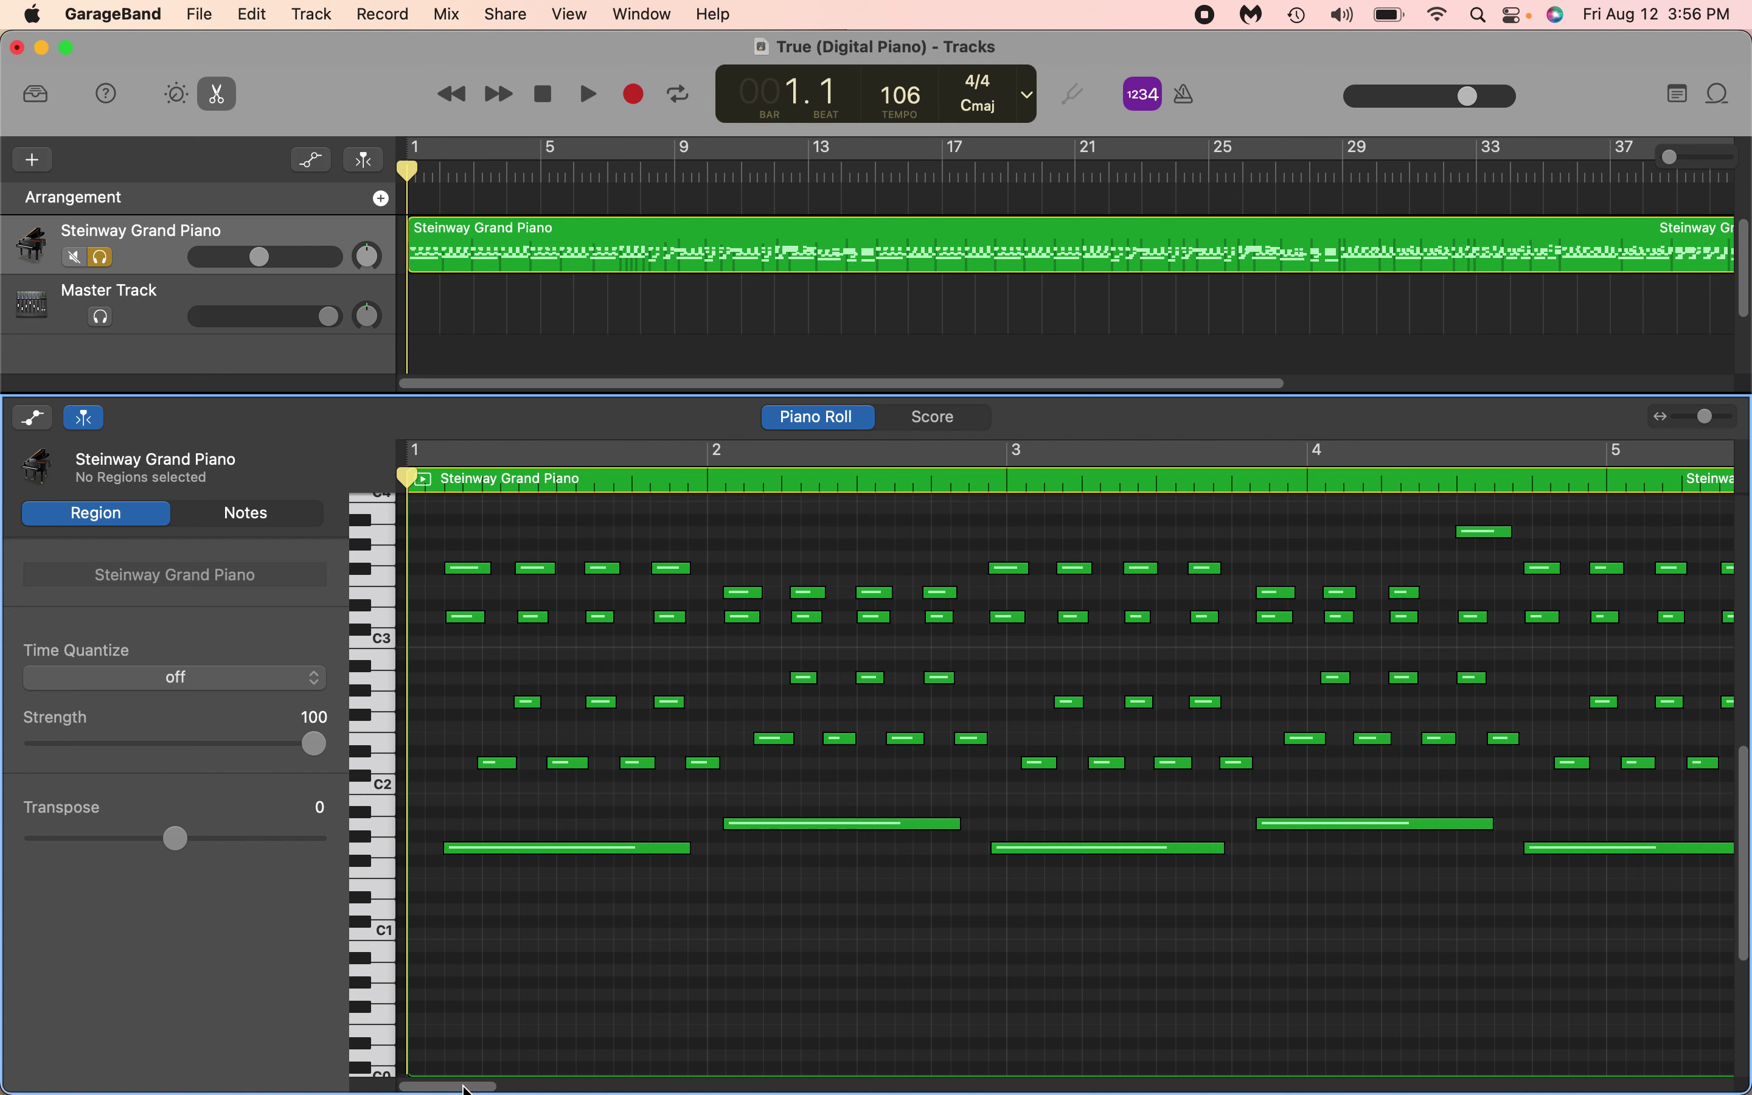
- Scroll the Piano Roll back to the region's start and begin playback
{"action": "left_click_drag", "start_coordinate": [465, 1086], "coordinate": [478, 1086]}
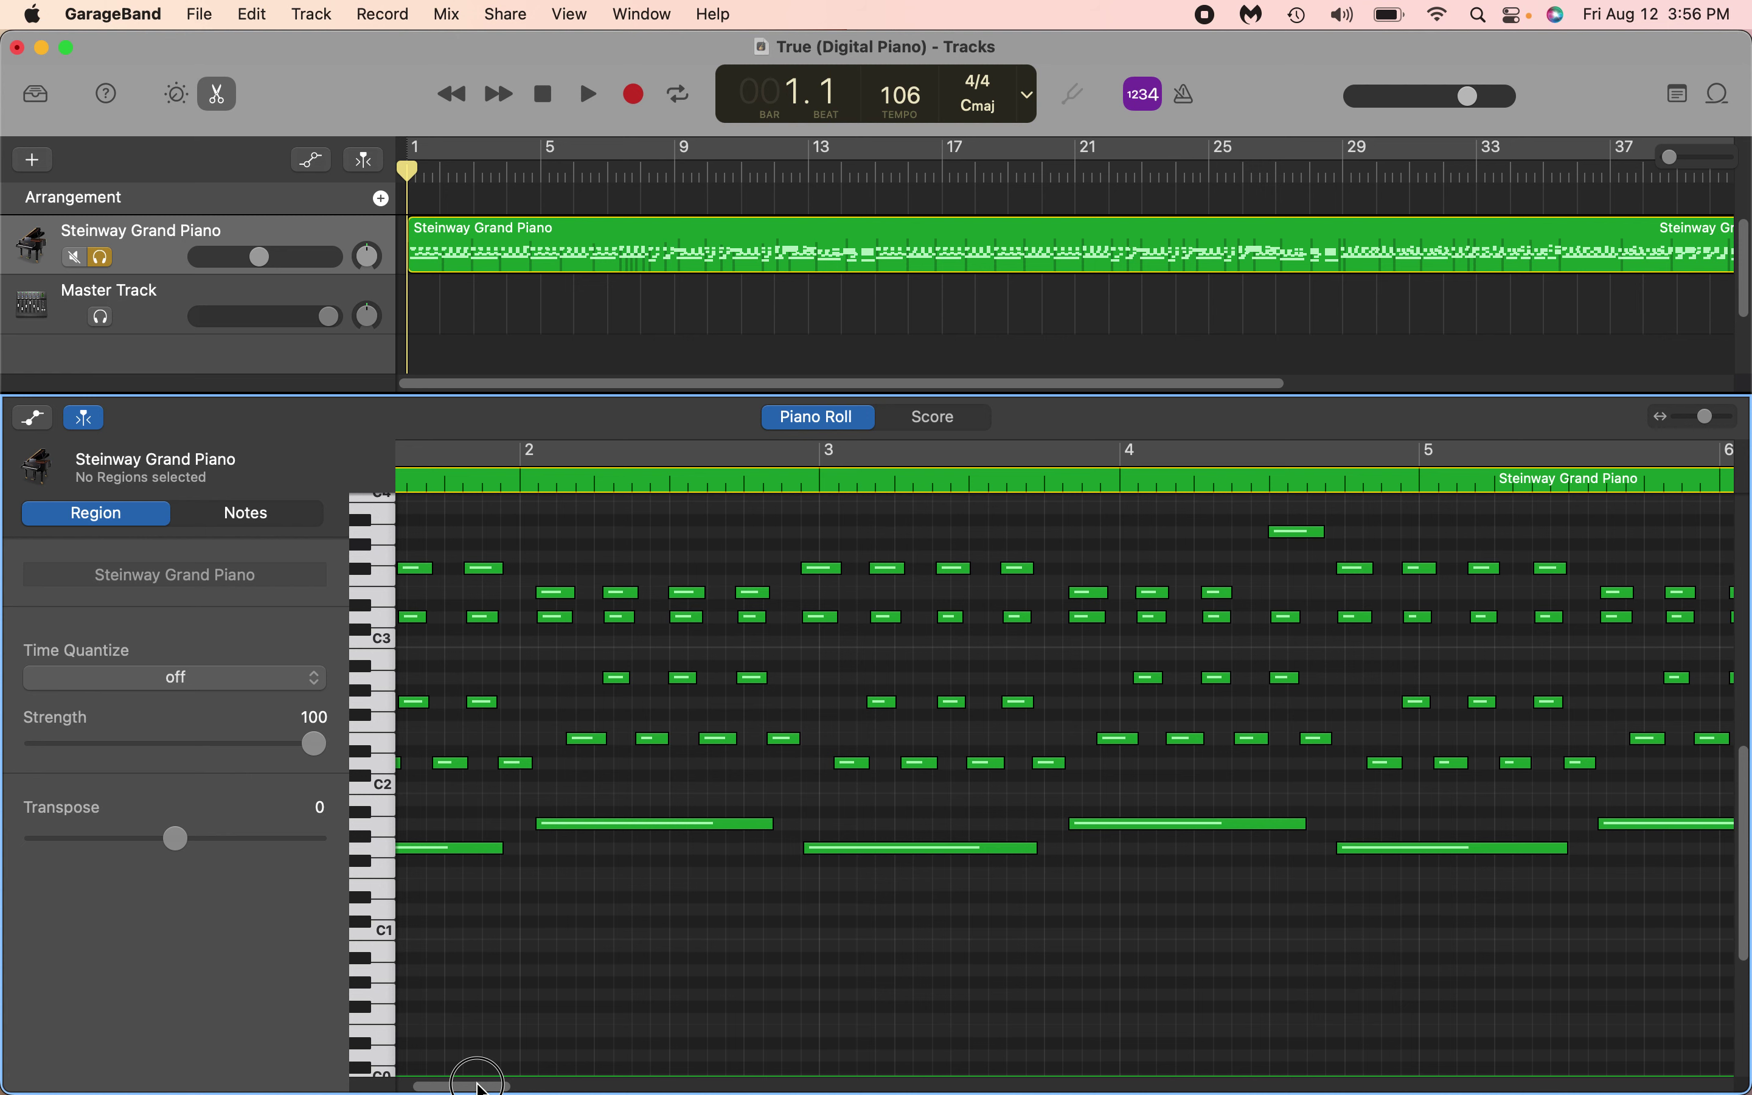
{"action": "left_click_drag", "start_coordinate": [478, 1086], "coordinate": [447, 1087]}
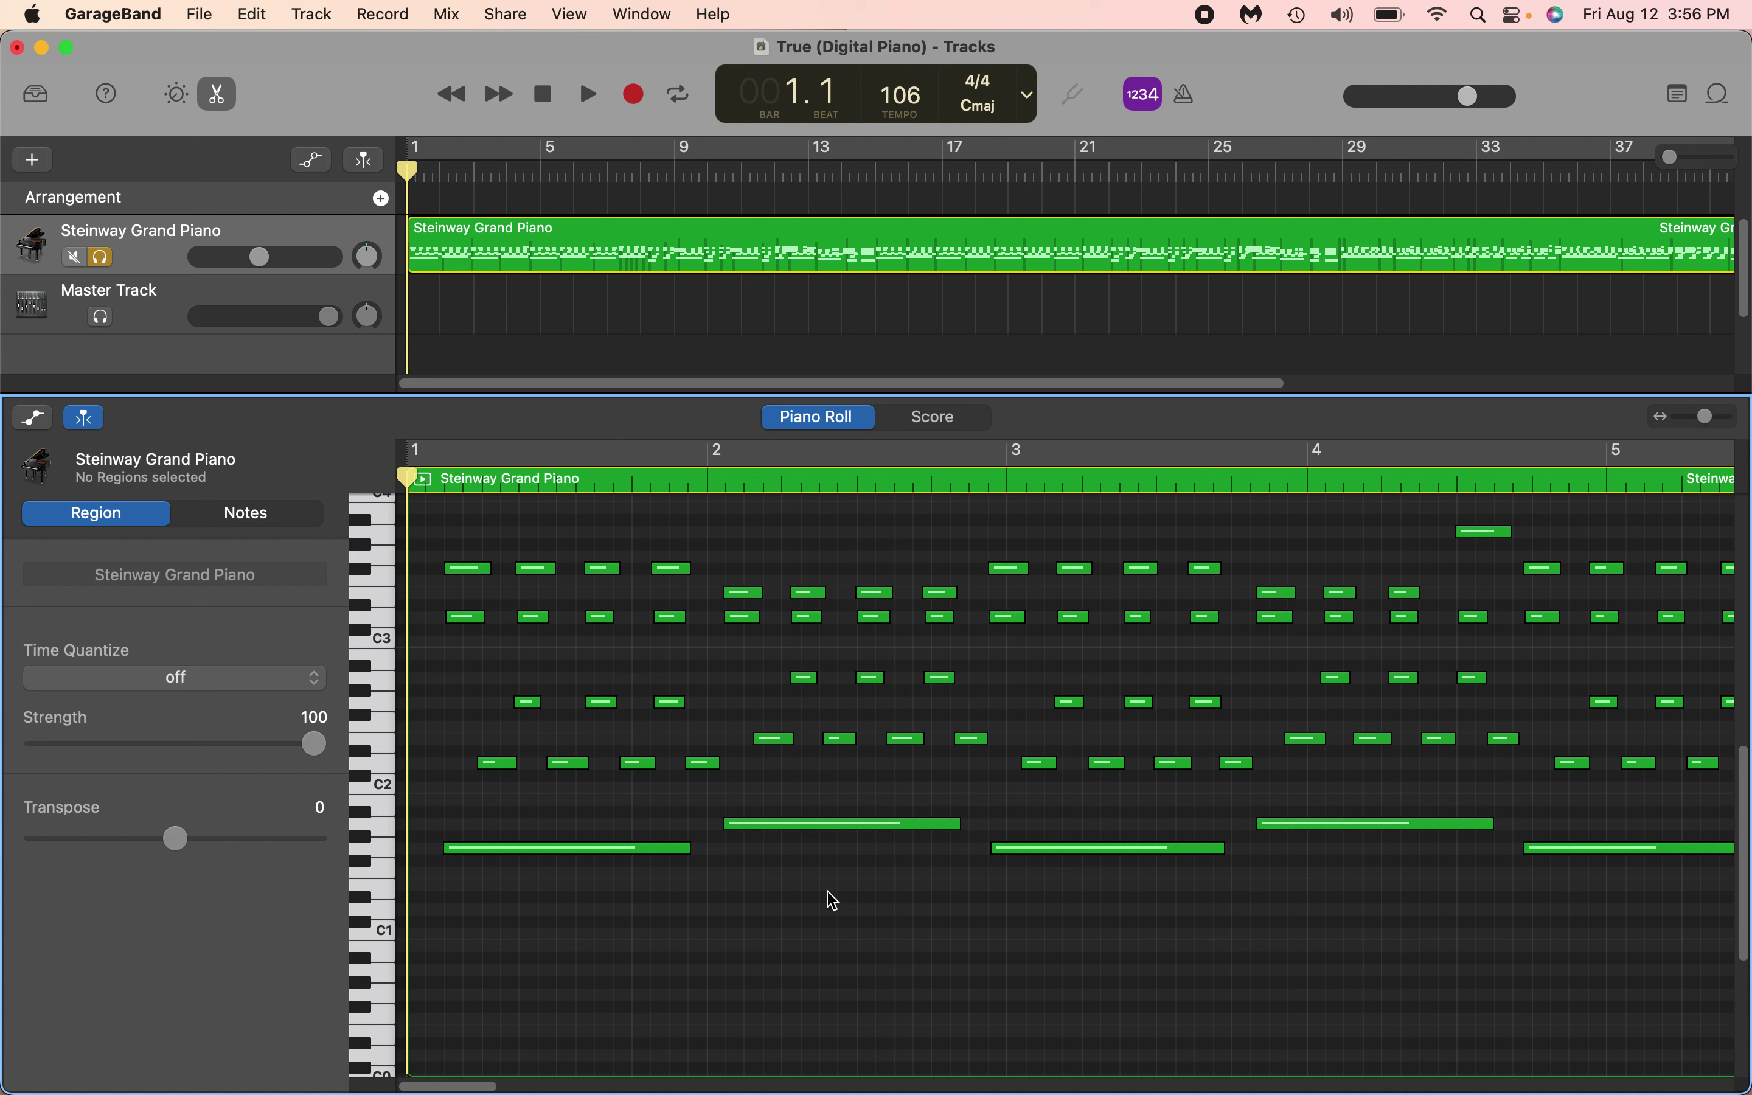
{"action": "key", "text": "space"}
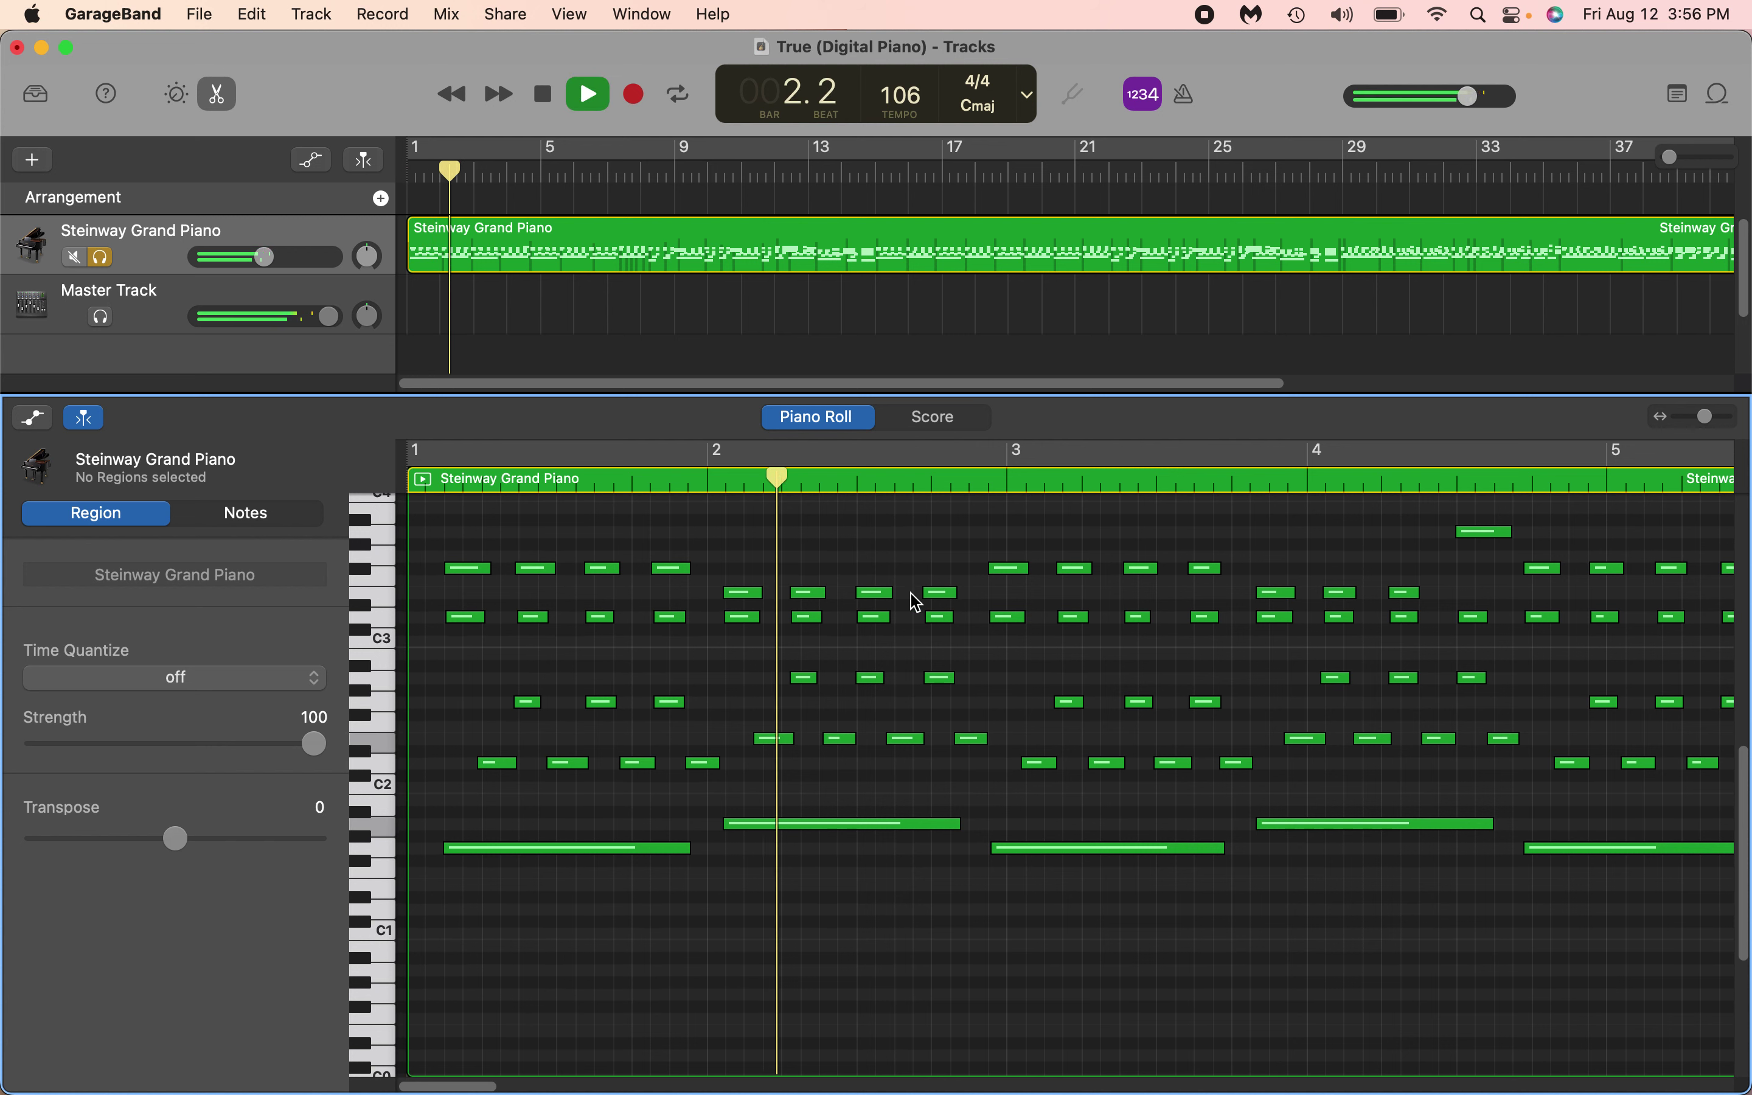
- Zoom the Piano Roll out to bars 1–8 while adjusting the computer's playback volume
{"action": "scroll", "coordinate": [522, 1072], "scroll_direction": "right", "scroll_amount": 4}
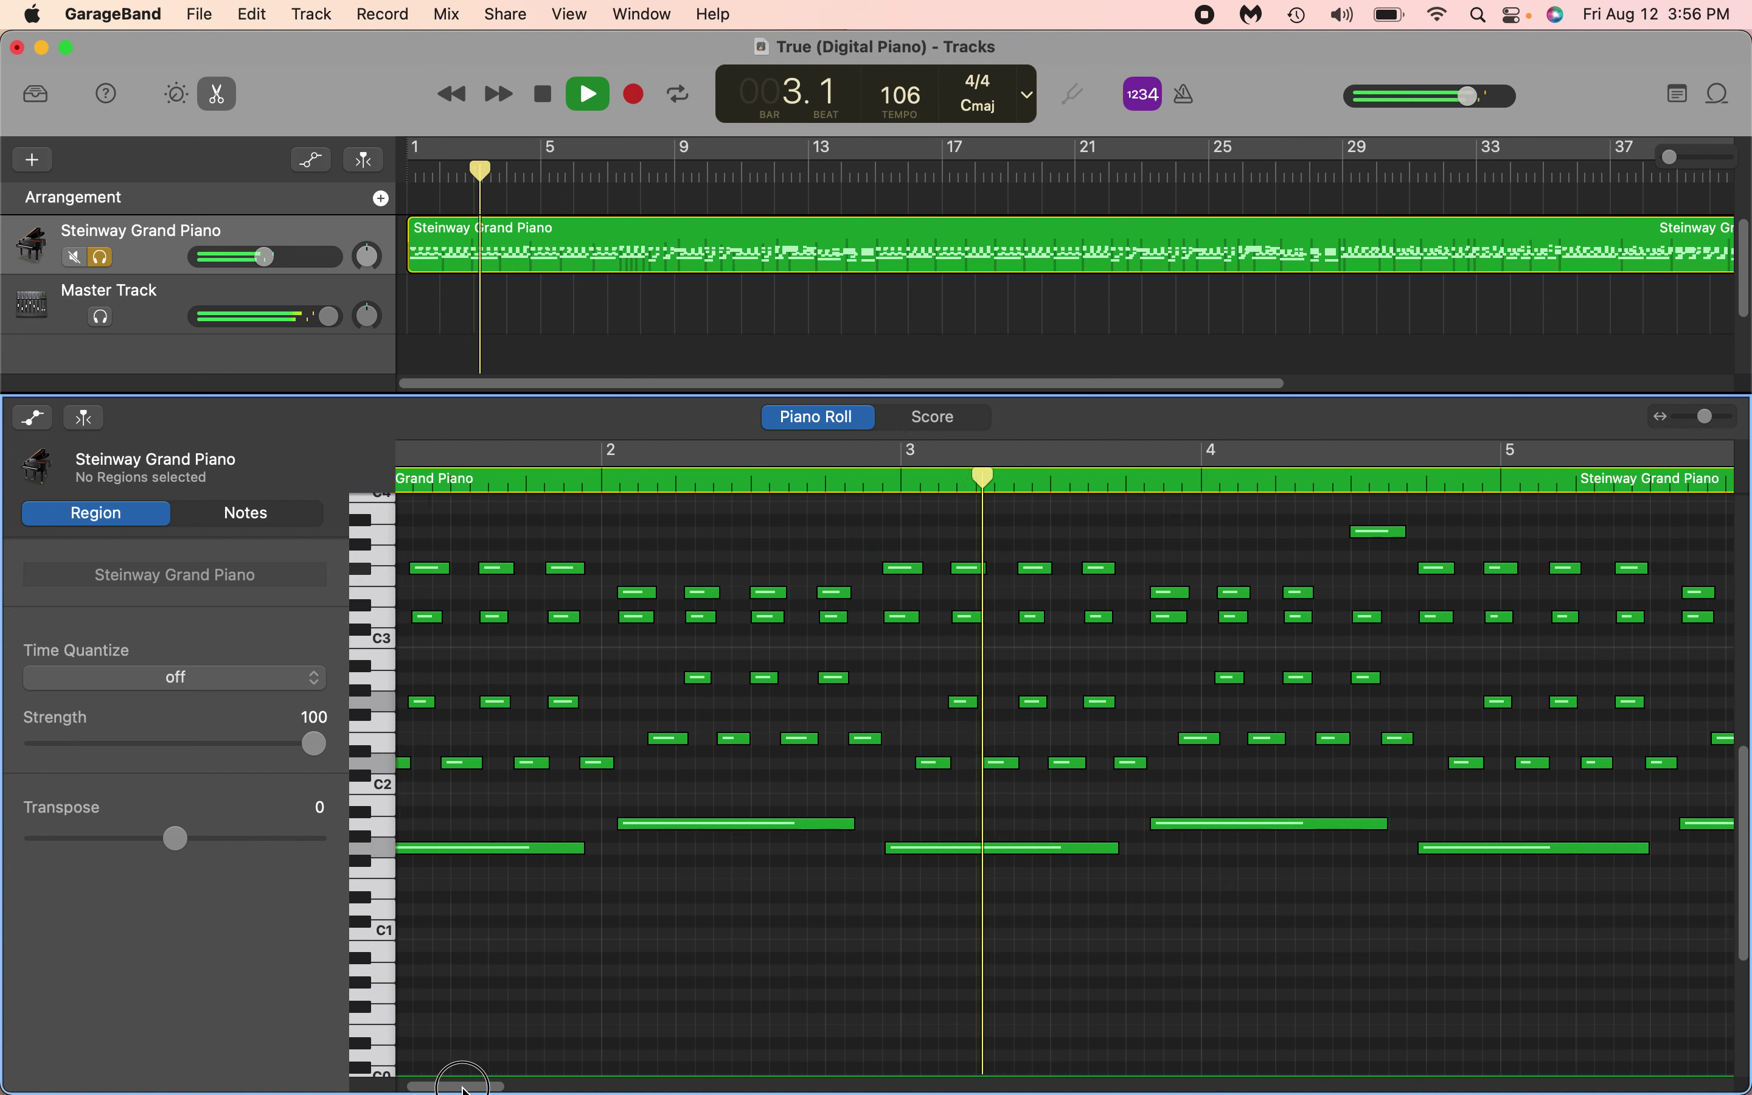
{"action": "left_click_drag", "start_coordinate": [1707, 417], "coordinate": [1702, 426]}
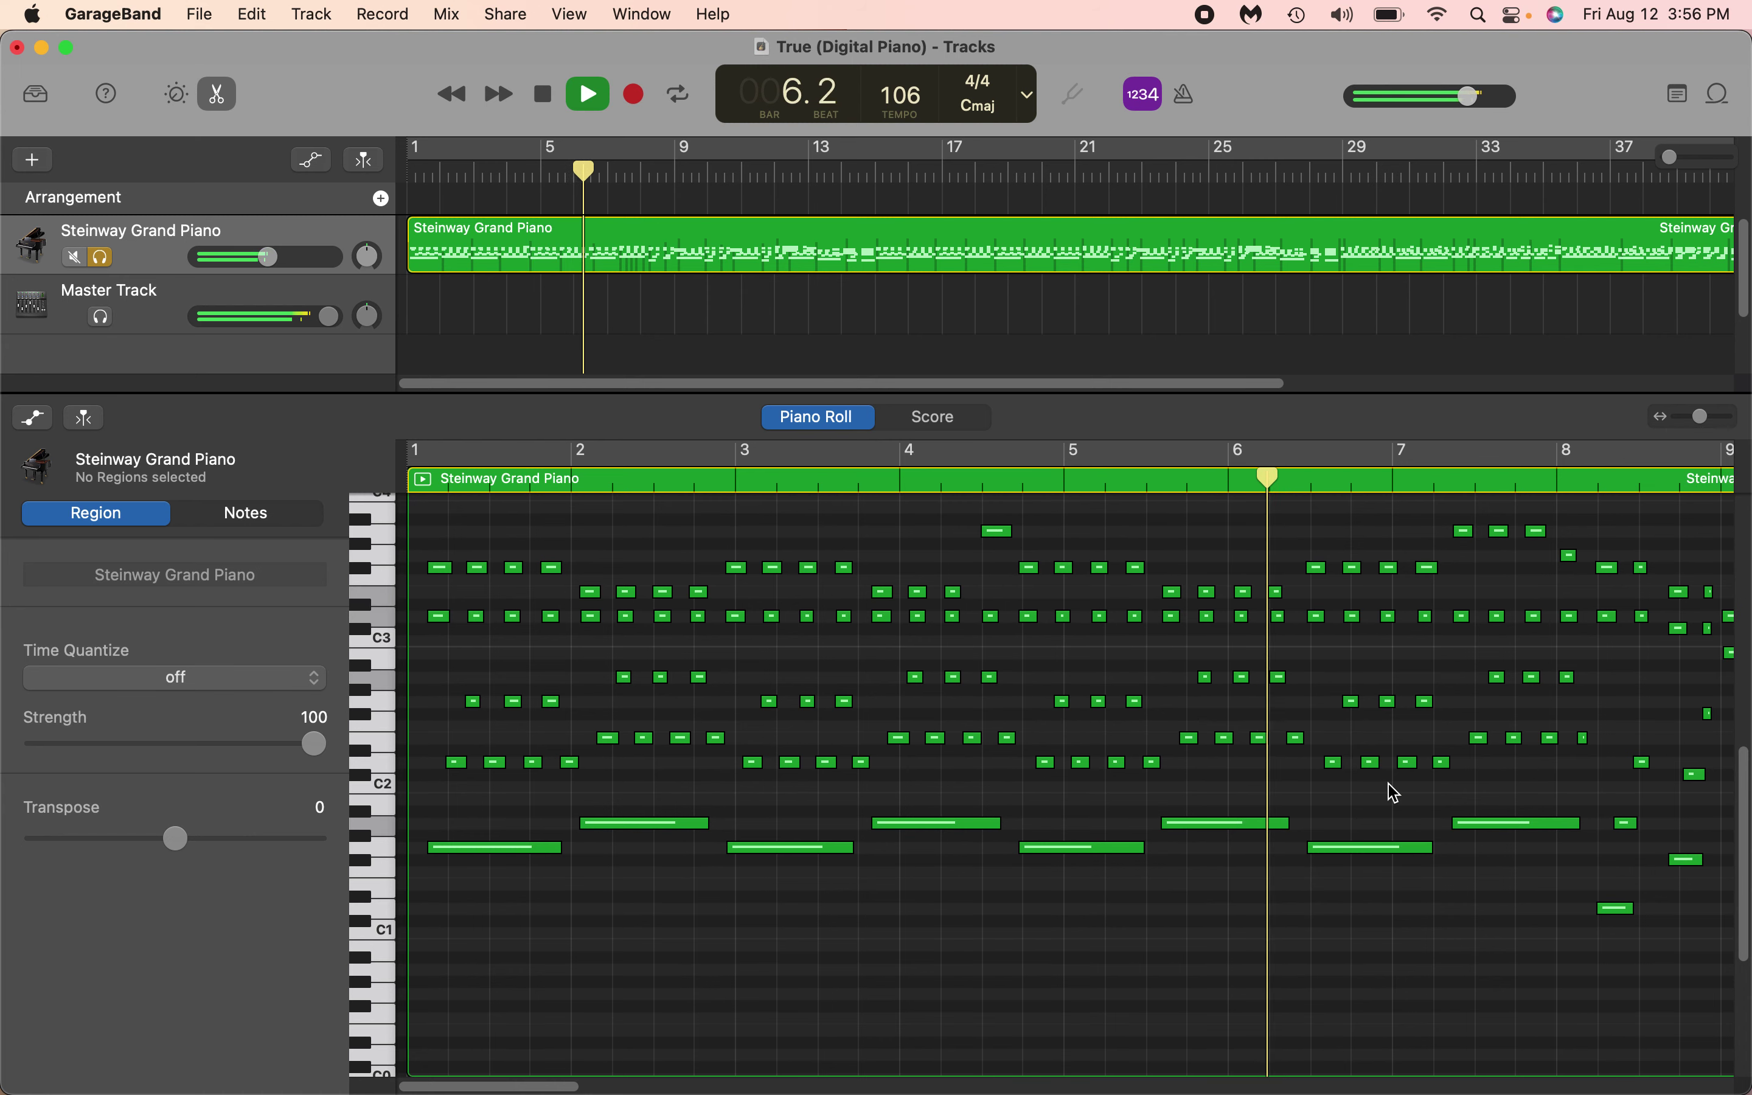
{"action": "key", "text": "XF86AudioRaiseVolume"}
{"action": "key", "text": "XF86AudioLowerVolume"}
{"action": "key", "text": "XF86AudioLowerVolume"}
{"action": "key", "text": "XF86AudioLowerVolume"}
{"action": "key", "text": "XF86AudioLowerVolume"}
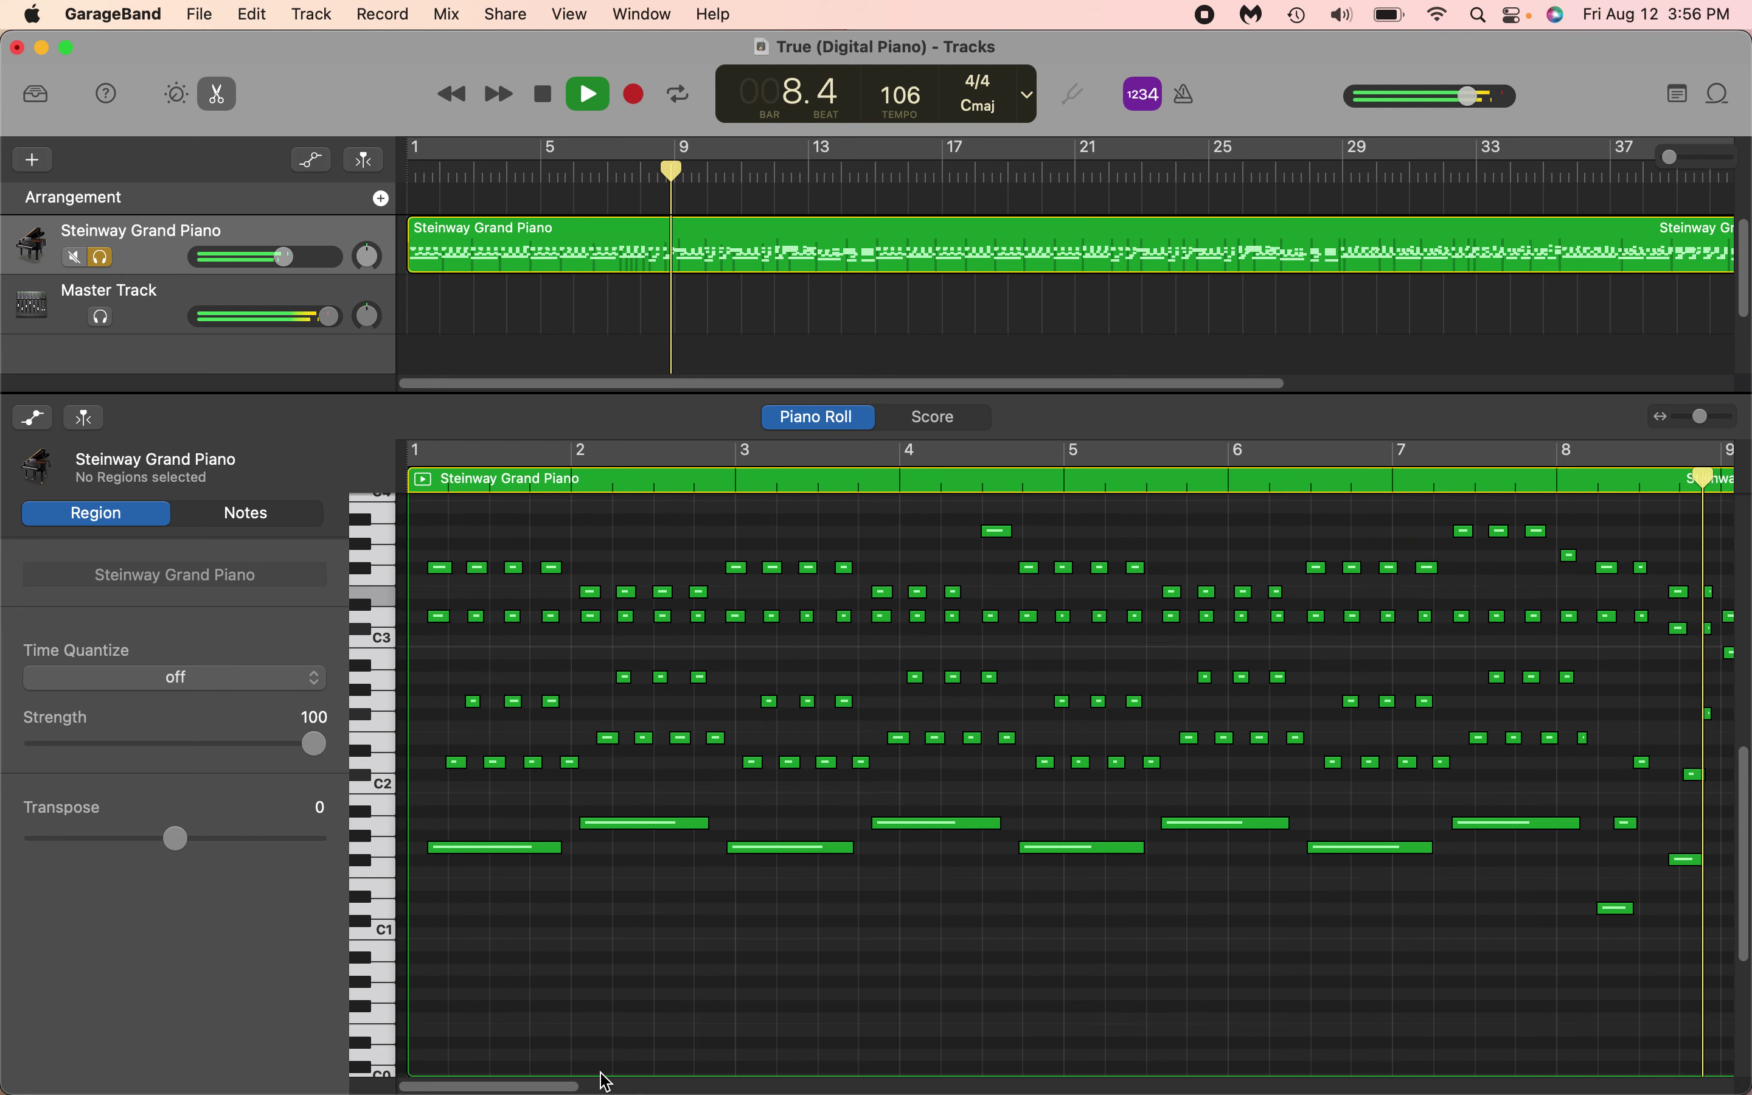
- Zoom in on bars 8–11, raise the playback volume, and follow playback to bar 16
{"action": "scroll", "coordinate": [607, 1081], "scroll_direction": "right", "scroll_amount": 10}
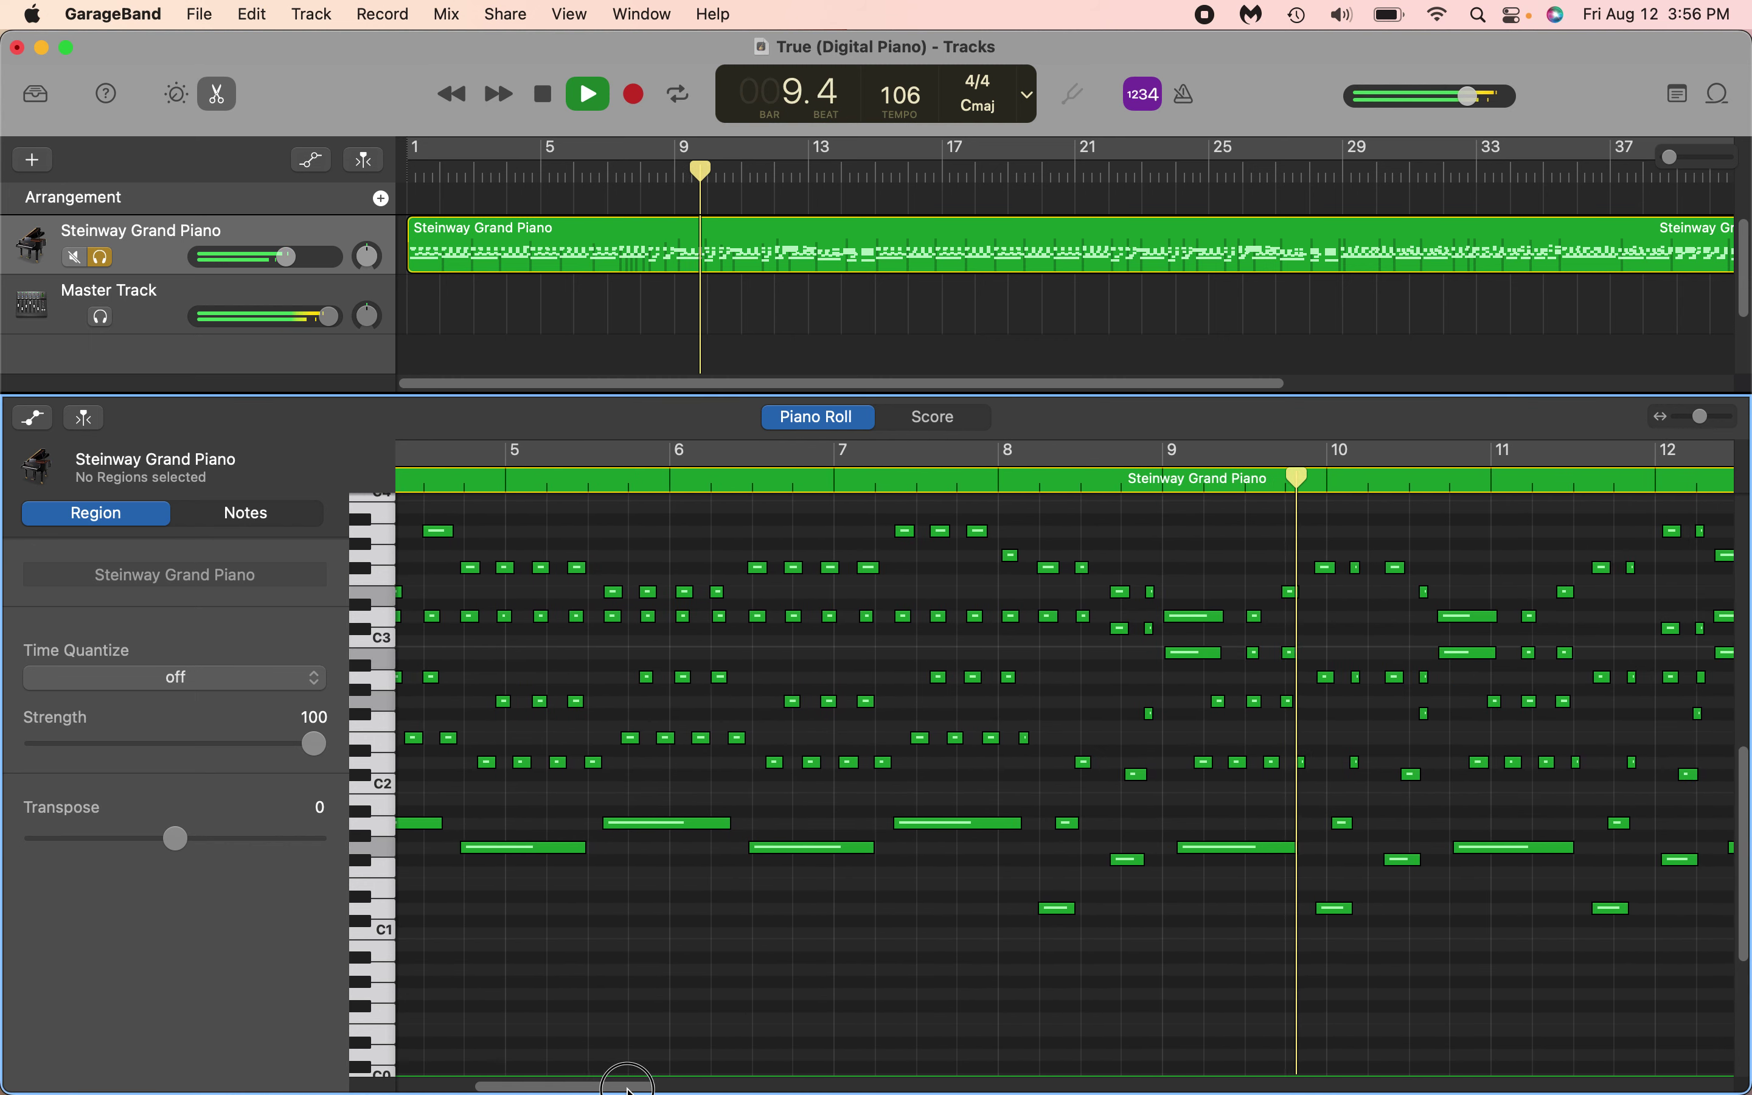
{"action": "left_click_drag", "start_coordinate": [1713, 420], "coordinate": [1723, 423]}
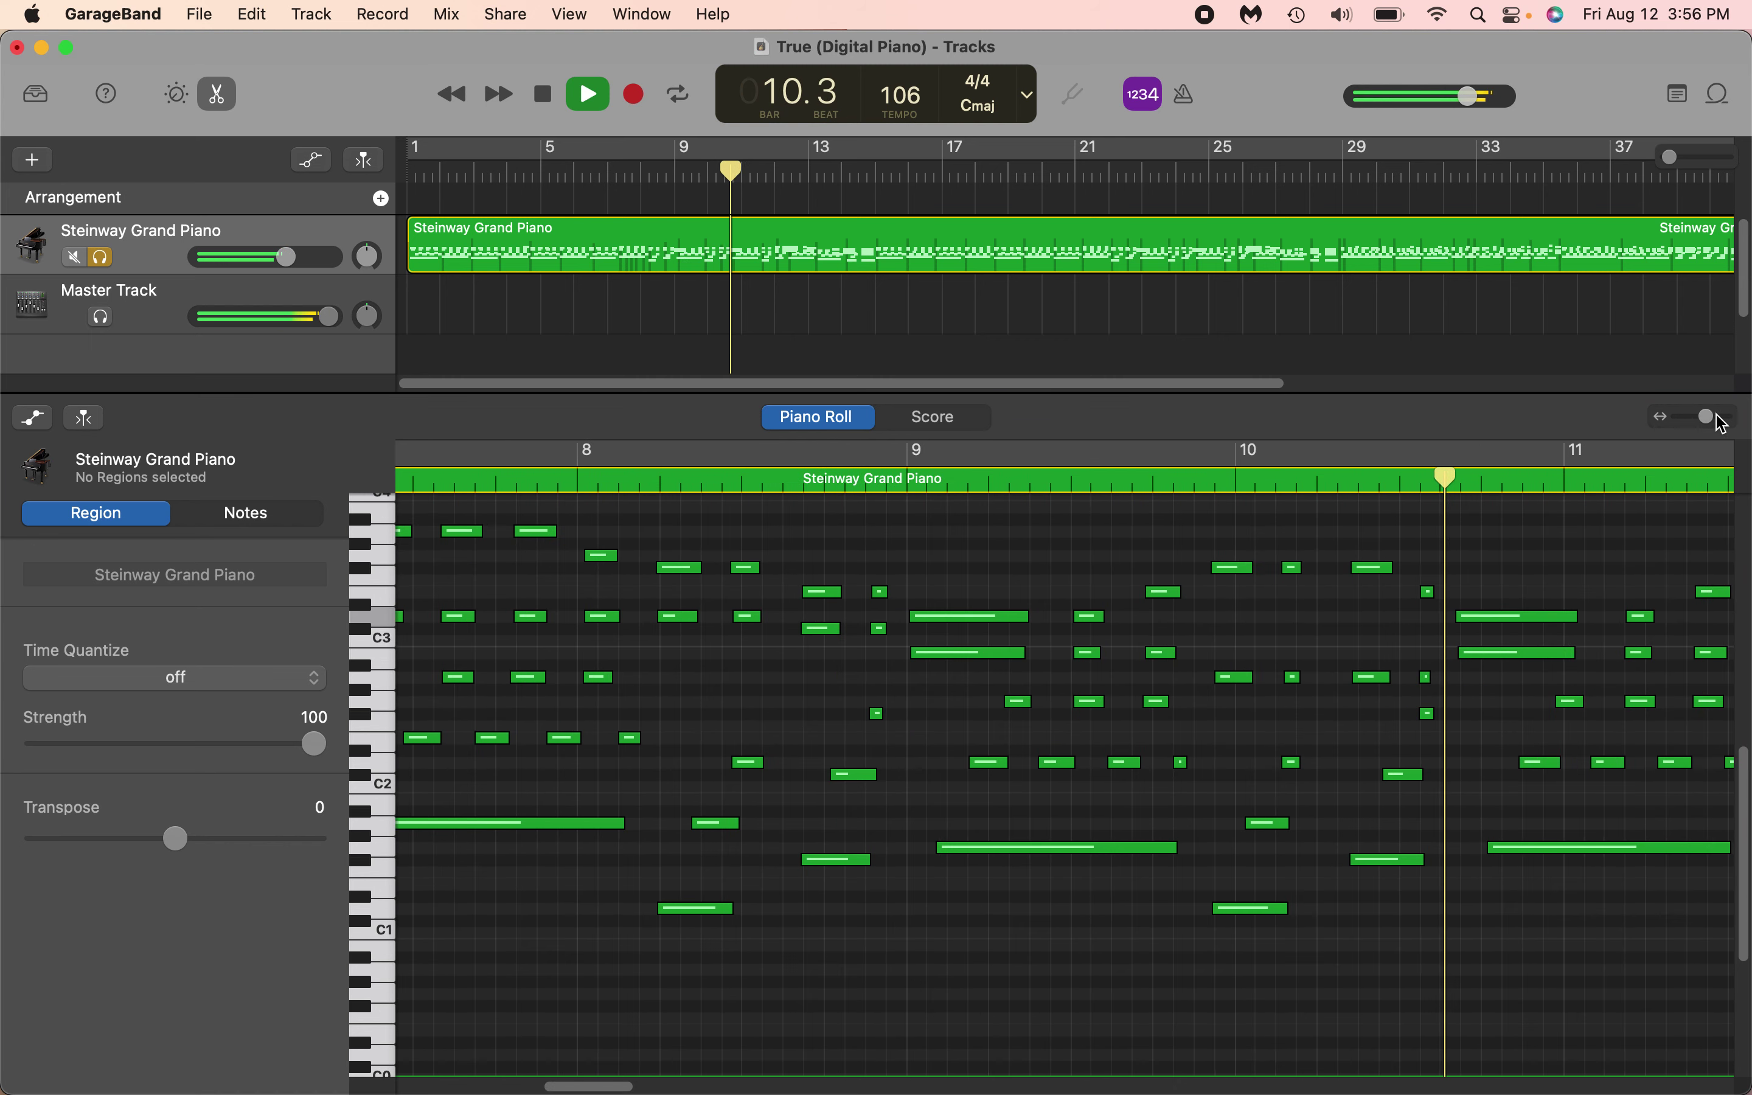
{"action": "key", "text": "XF86AudioRaiseVolume"}
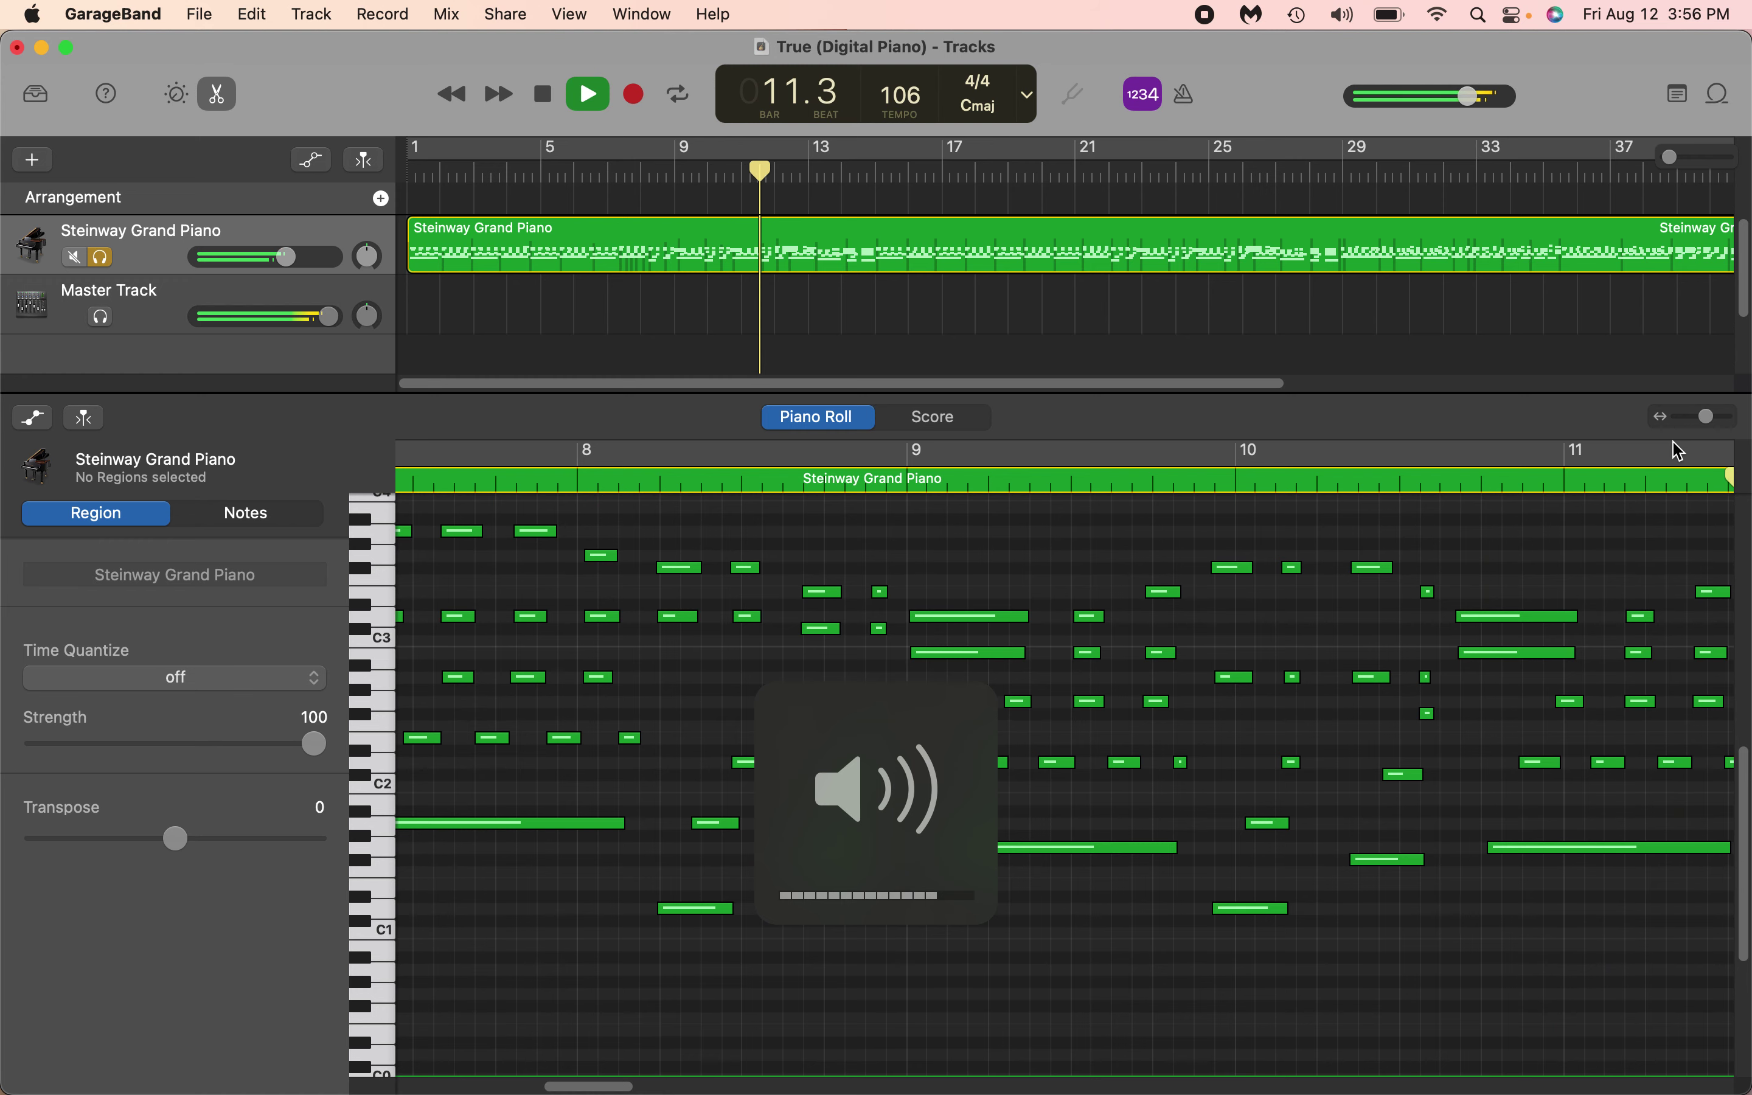
{"action": "key", "text": "XF86AudioRaiseVolume"}
{"action": "key", "text": "XF86AudioRaiseVolume"}
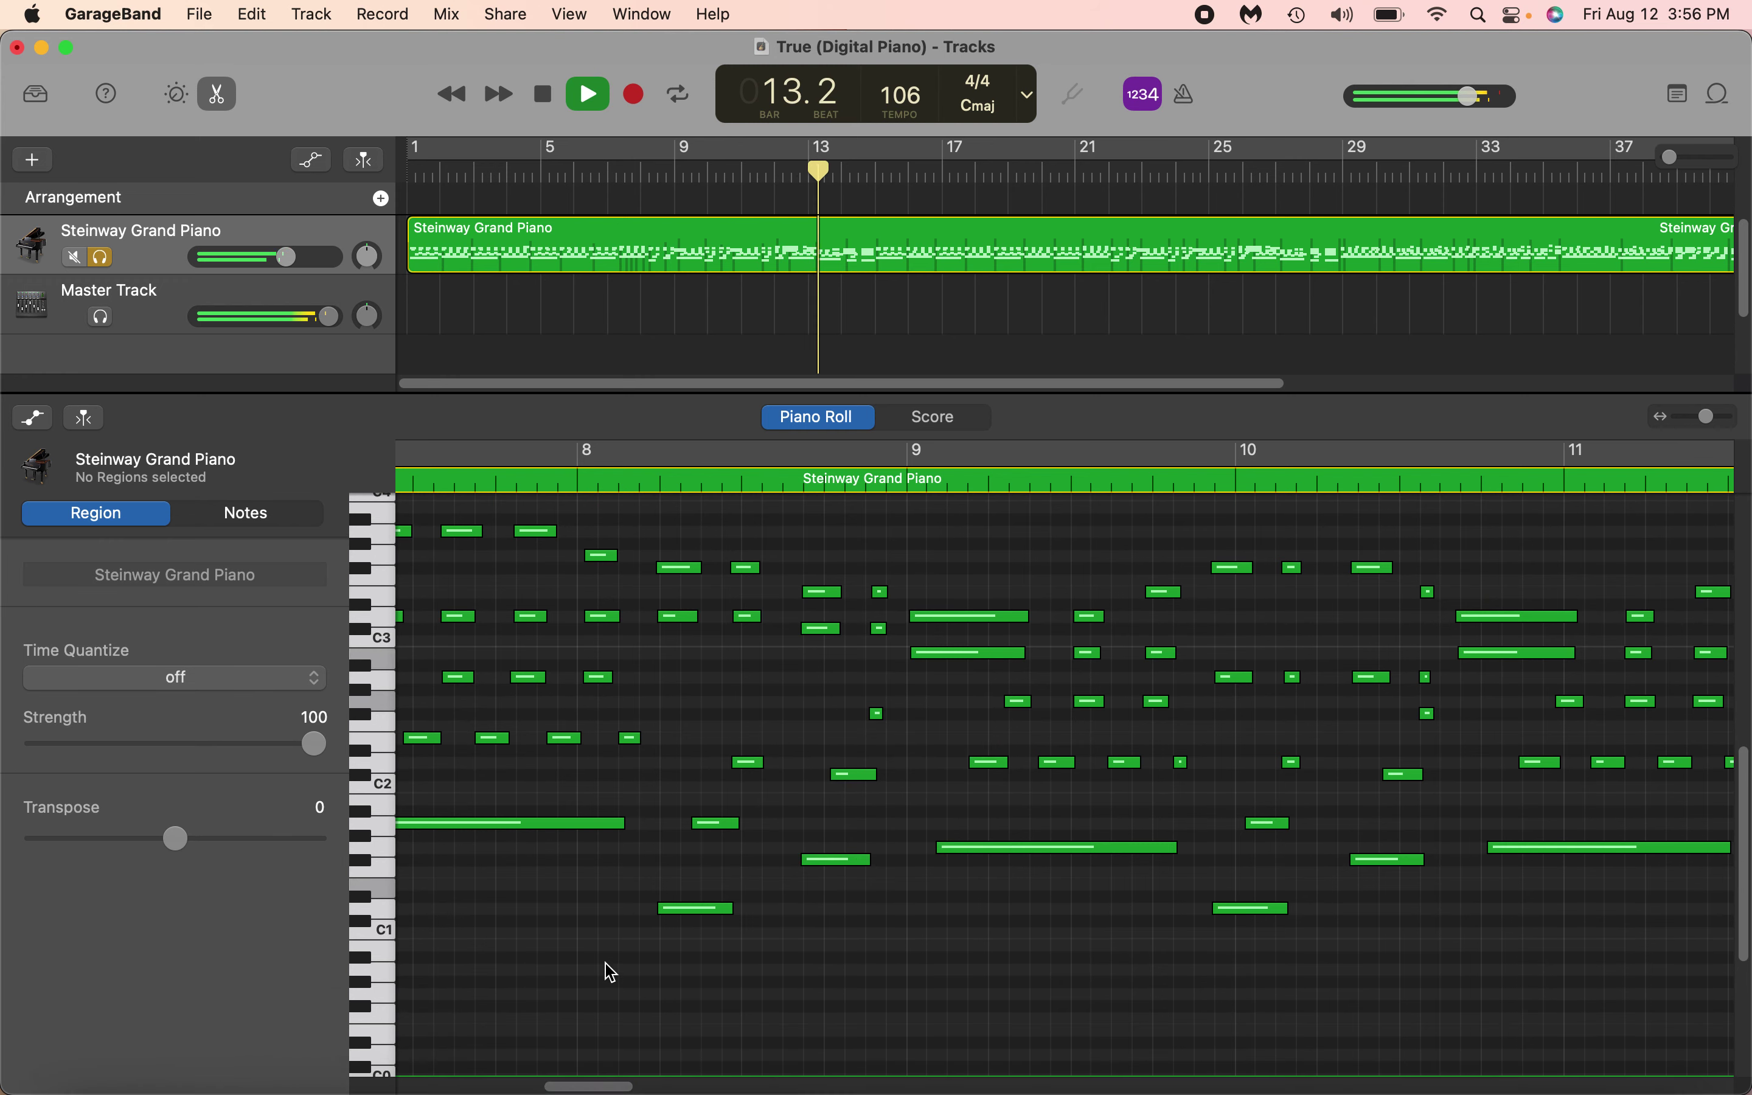
{"action": "left_click_drag", "start_coordinate": [613, 1086], "coordinate": [752, 1082]}
- Stop playback of the 'True' piano project with the playhead resting at bar 16
{"action": "left_click", "coordinate": [591, 99]}
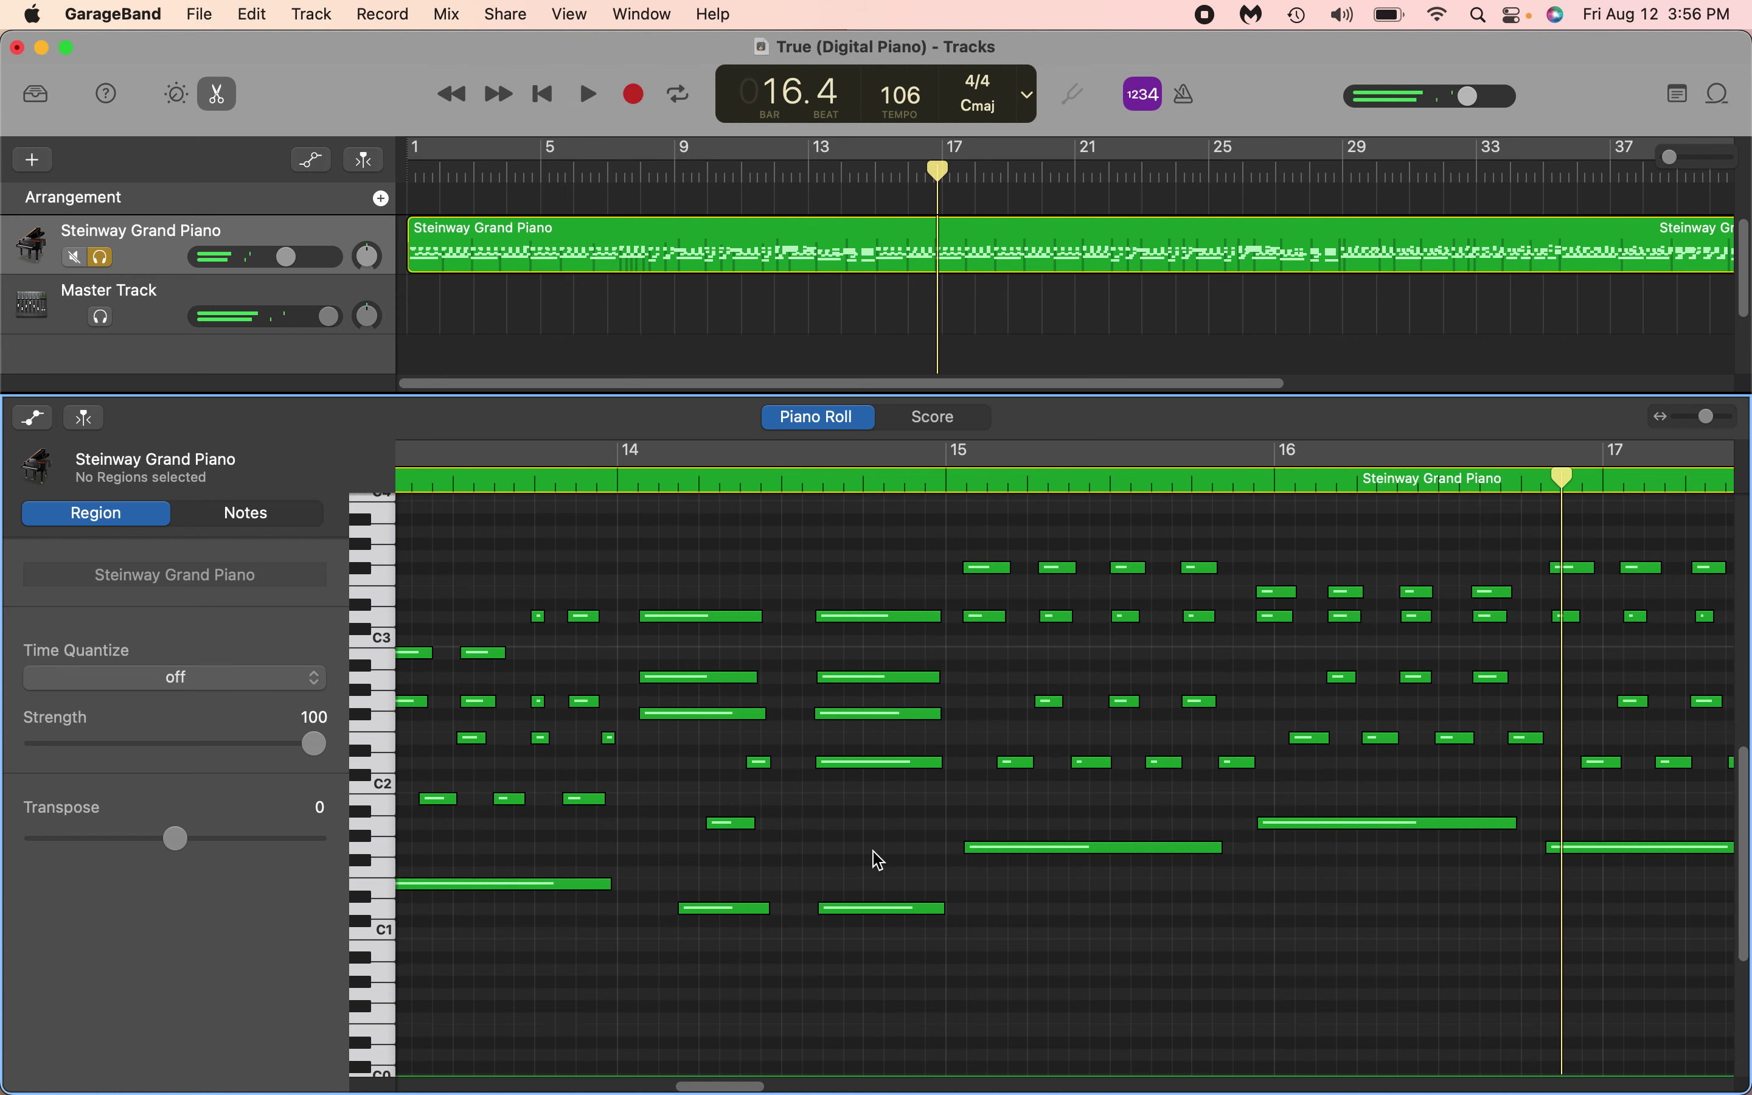
{"action": "mouse_move", "coordinate": [936, 1057]}
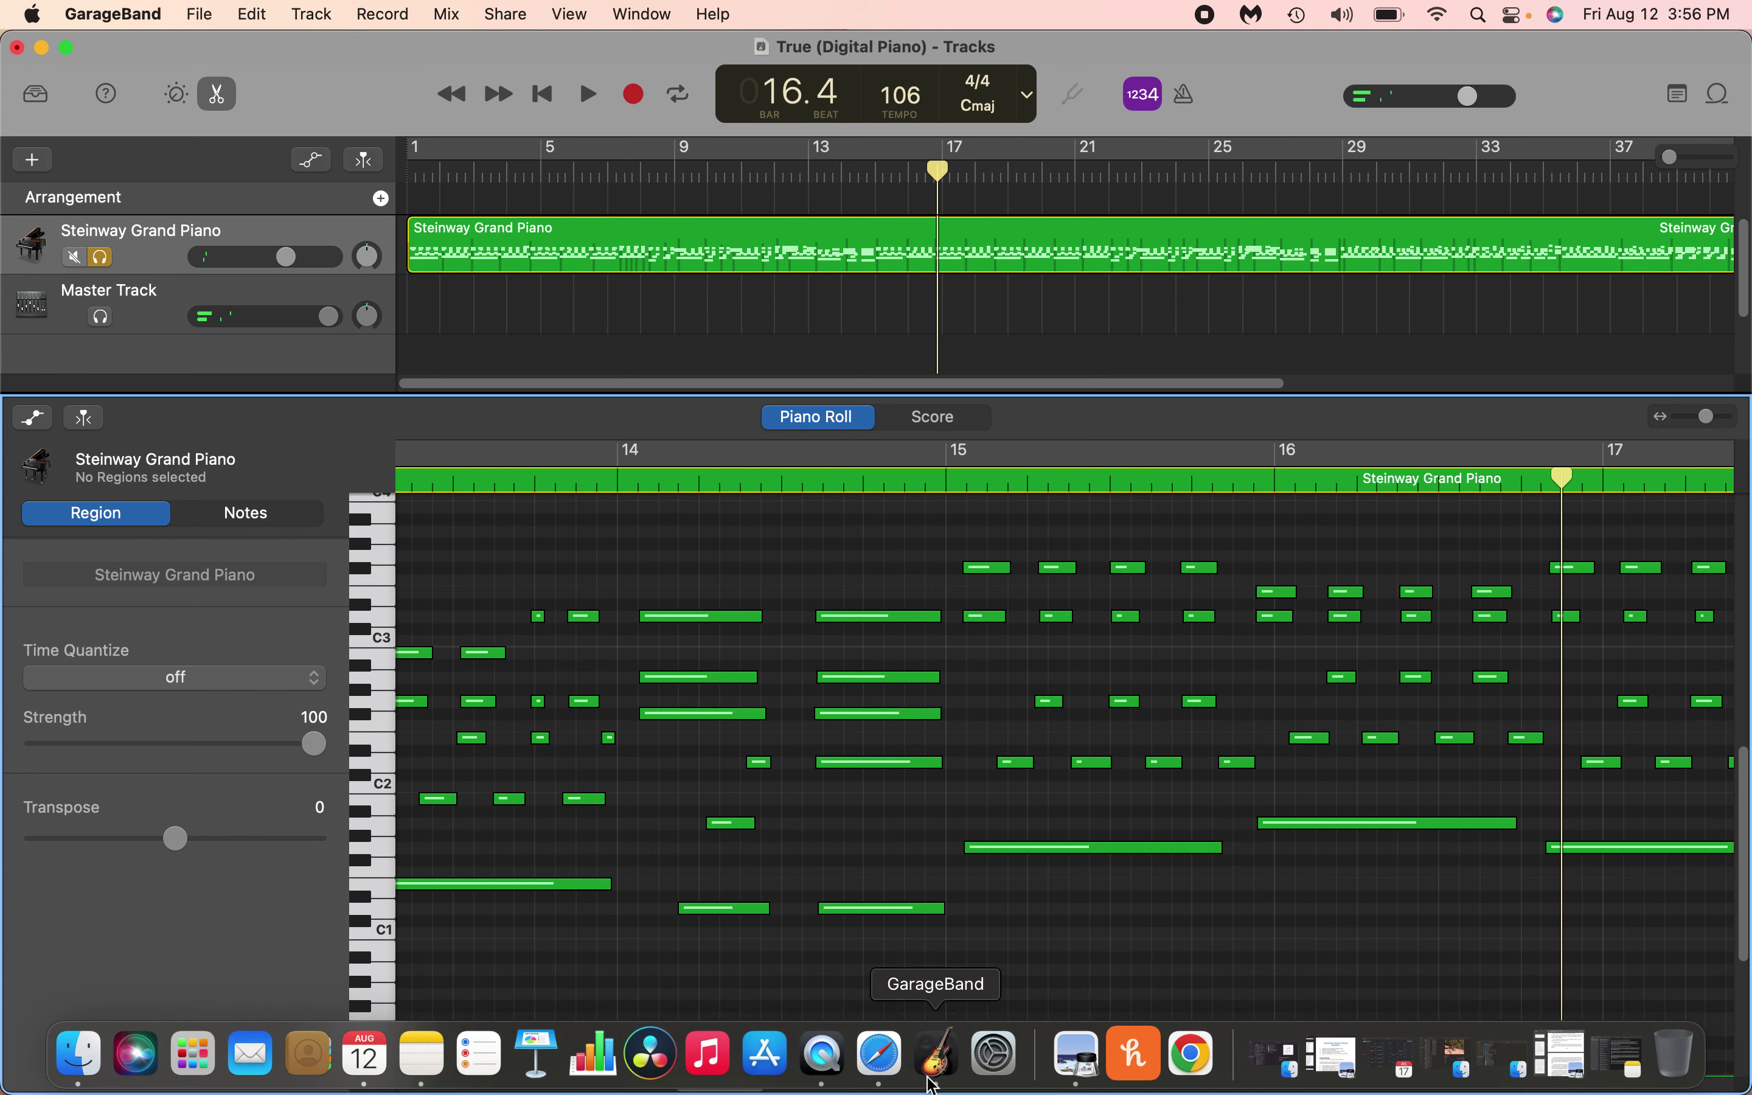